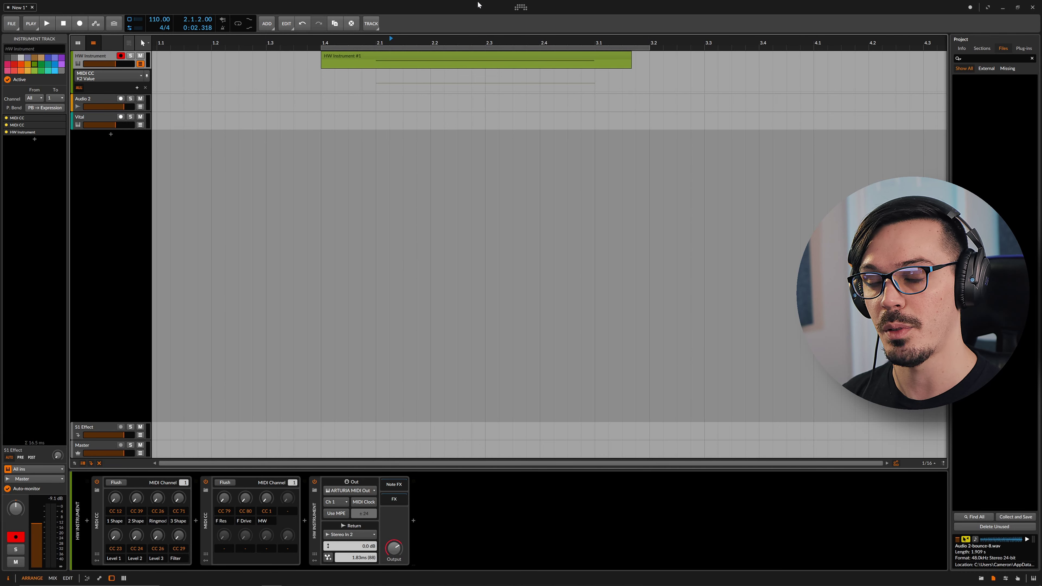
Step: Show the HW Instrument device, then the second MIDI CC device's details and its replacement presets
click(327, 497)
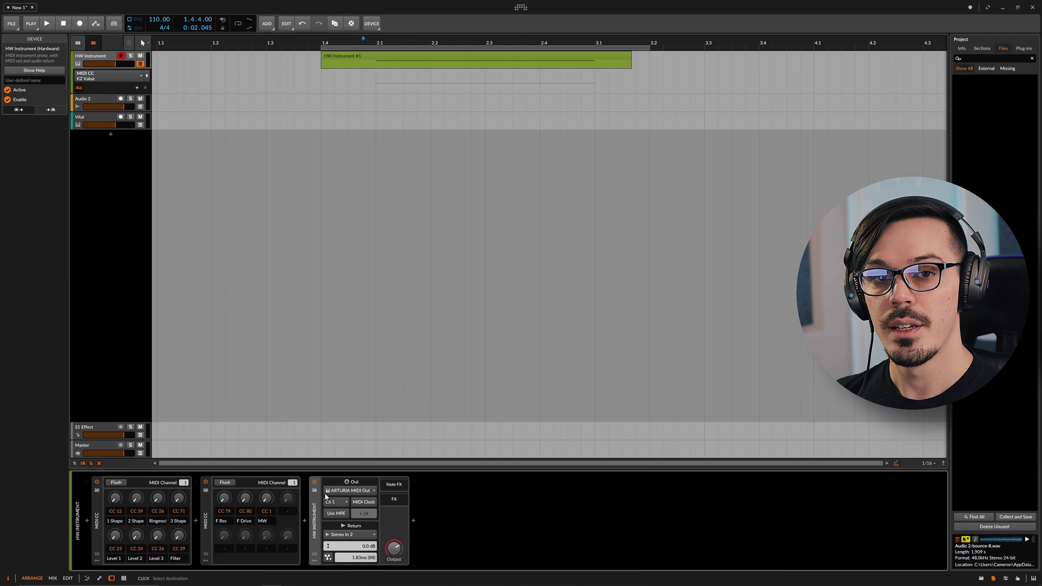
click(207, 536)
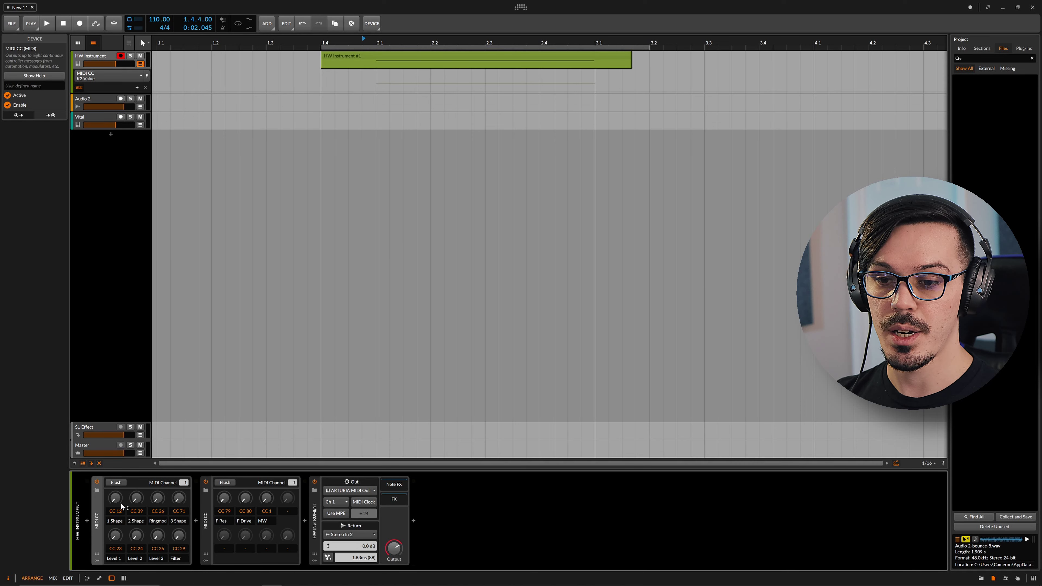
click(206, 492)
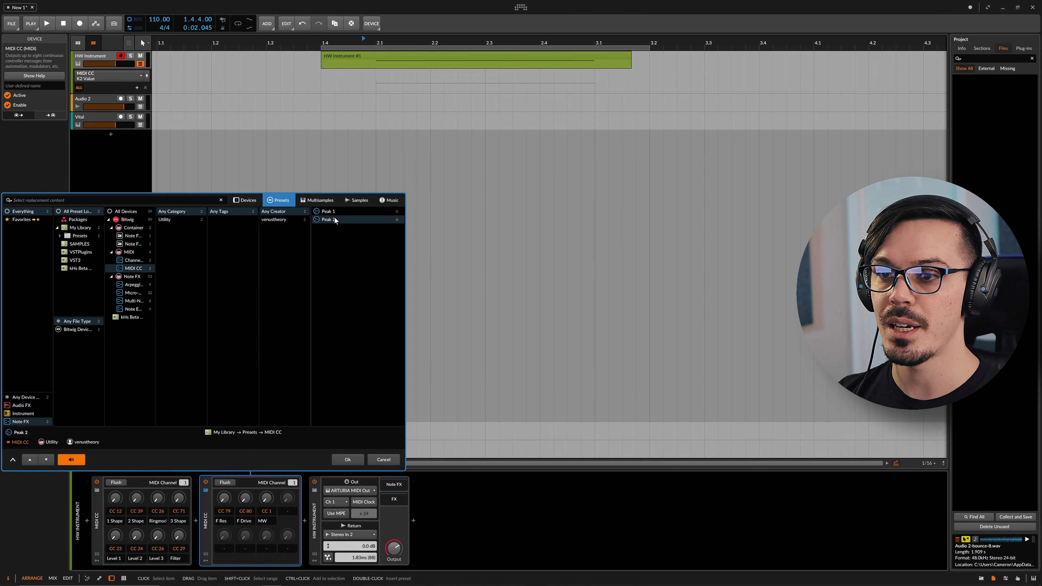
Step: Cancel the preset browser, keeping the current MIDI CC device
click(386, 458)
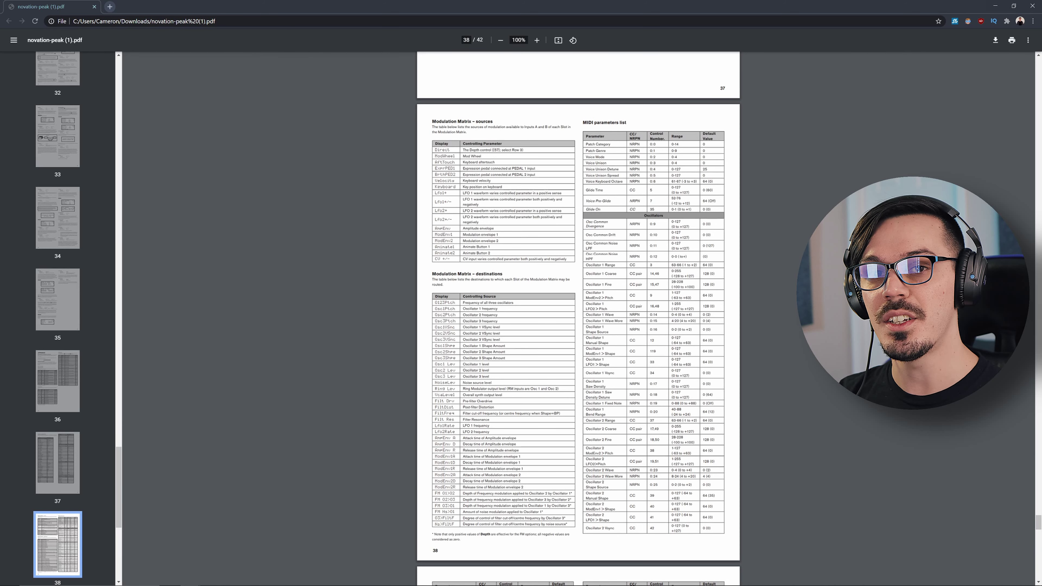
Step: Find Oscillator 1 Manual Shape's CC 12 entry in the Peak manual, then return to Bitwig
scroll(578, 318, down, 4)
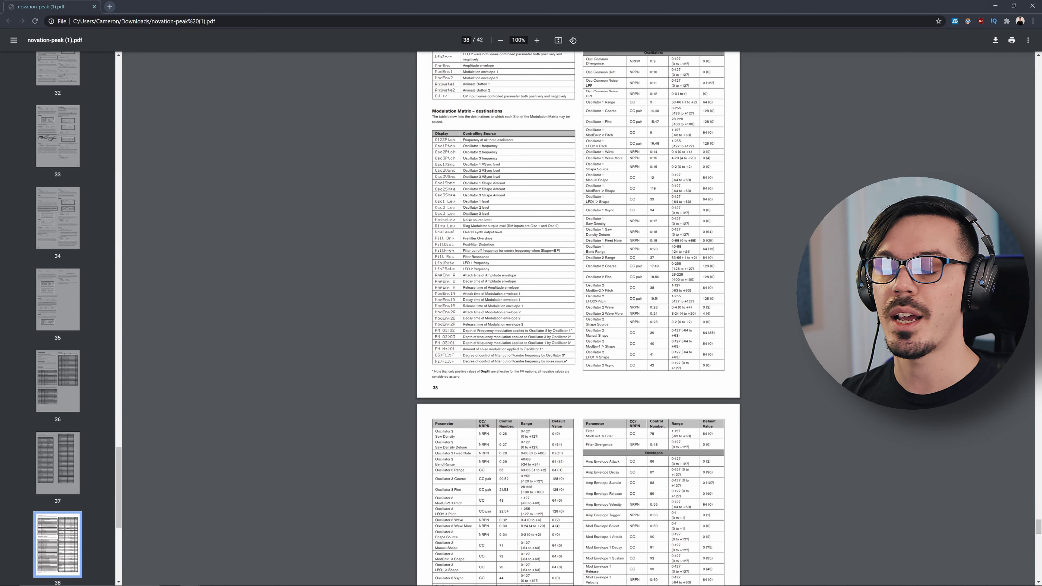
ctrl+scroll(646, 145, up, 5)
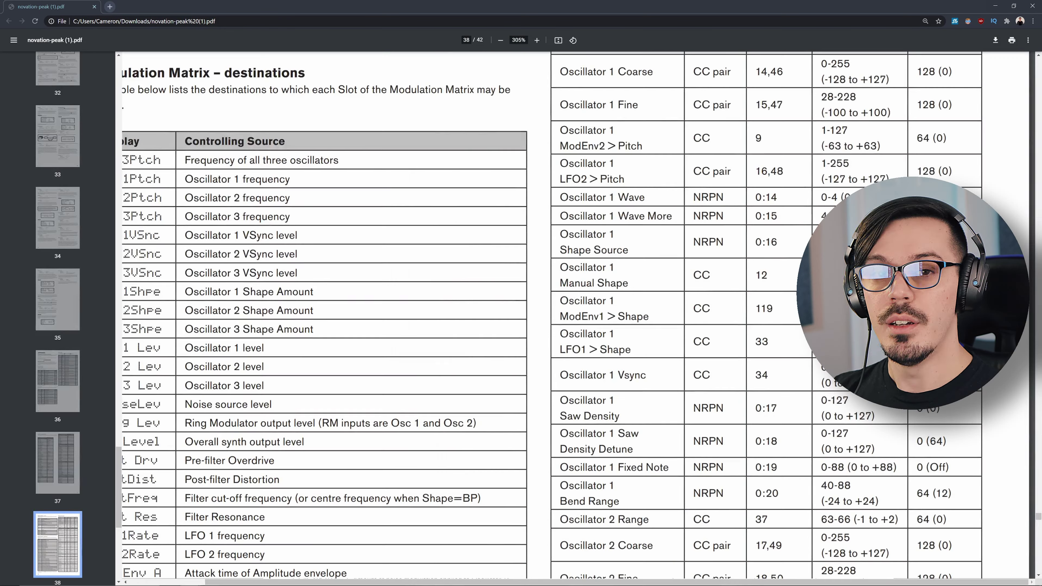
scroll(727, 195, up, 6)
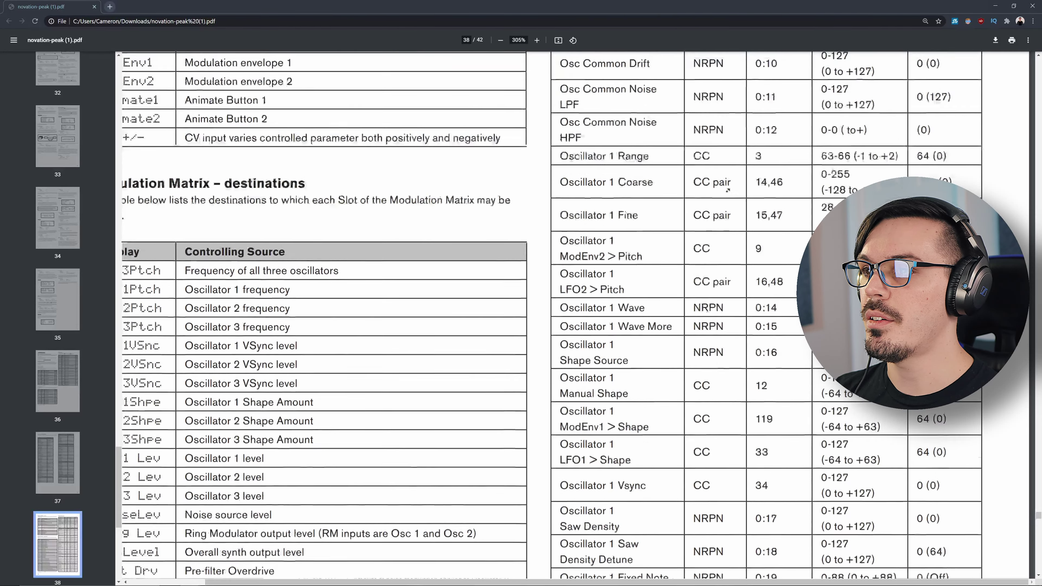
scroll(551, 316, down, 5)
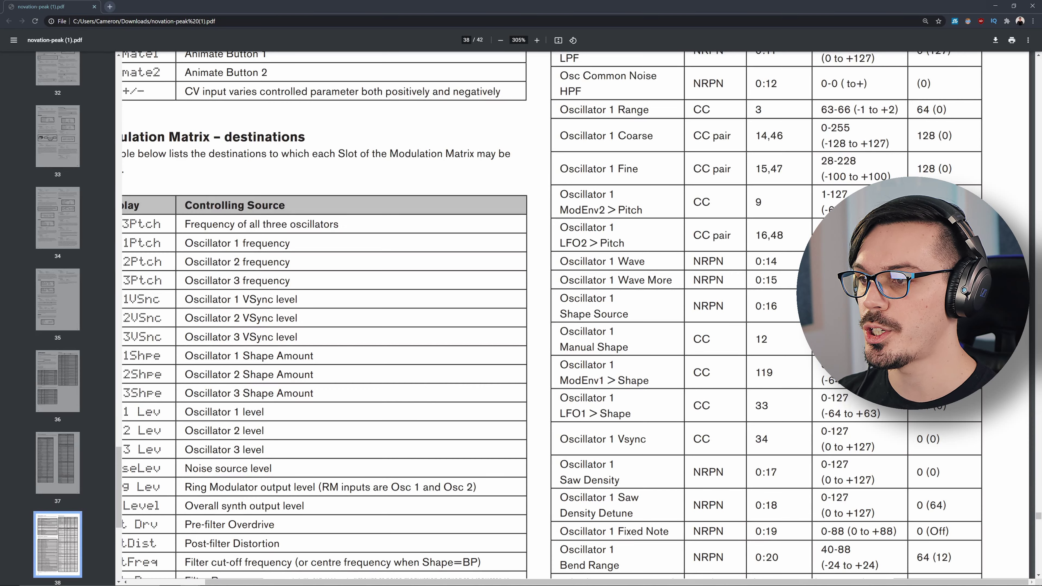
double_click(702, 339)
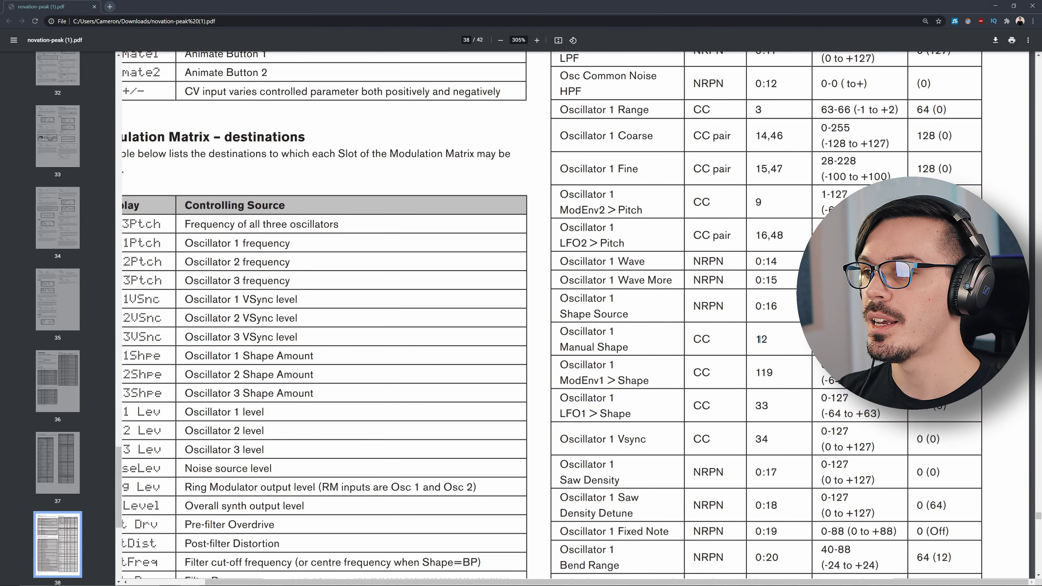
double_click(761, 339)
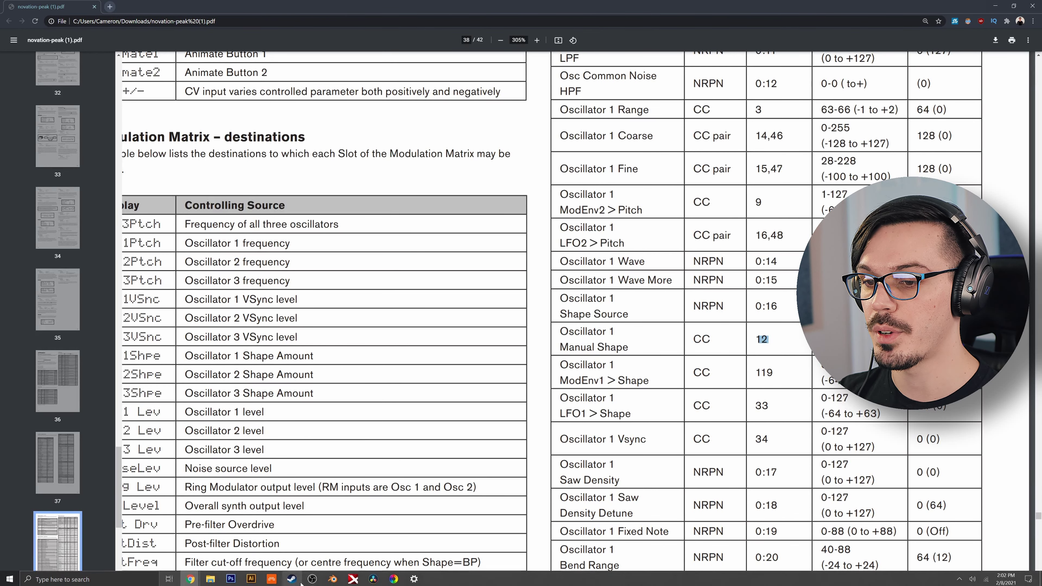
click(271, 579)
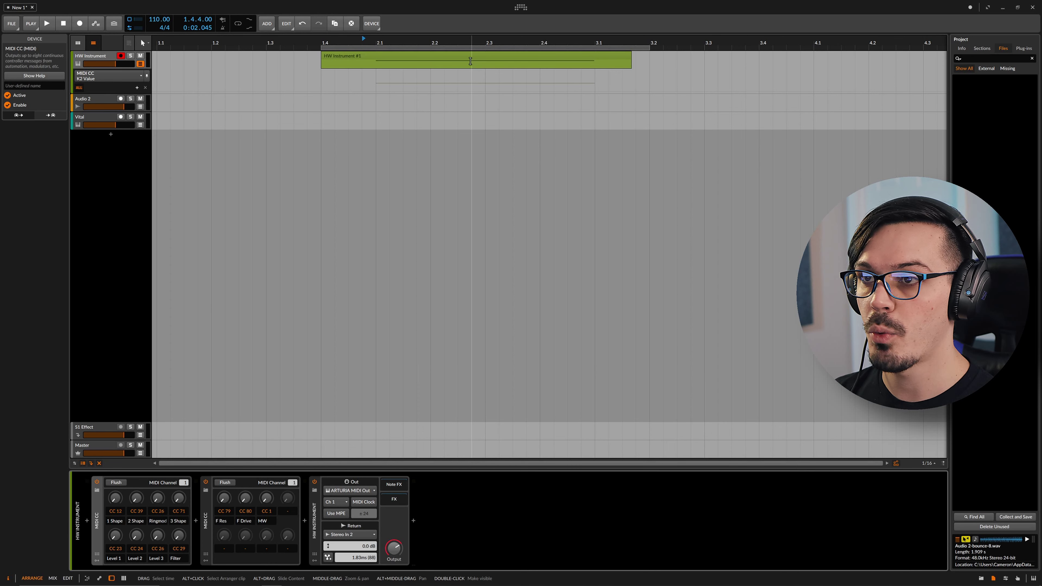
Step: Open the HW Instrument #1 clip in the note editor to view its F#0 note
double_click(431, 56)
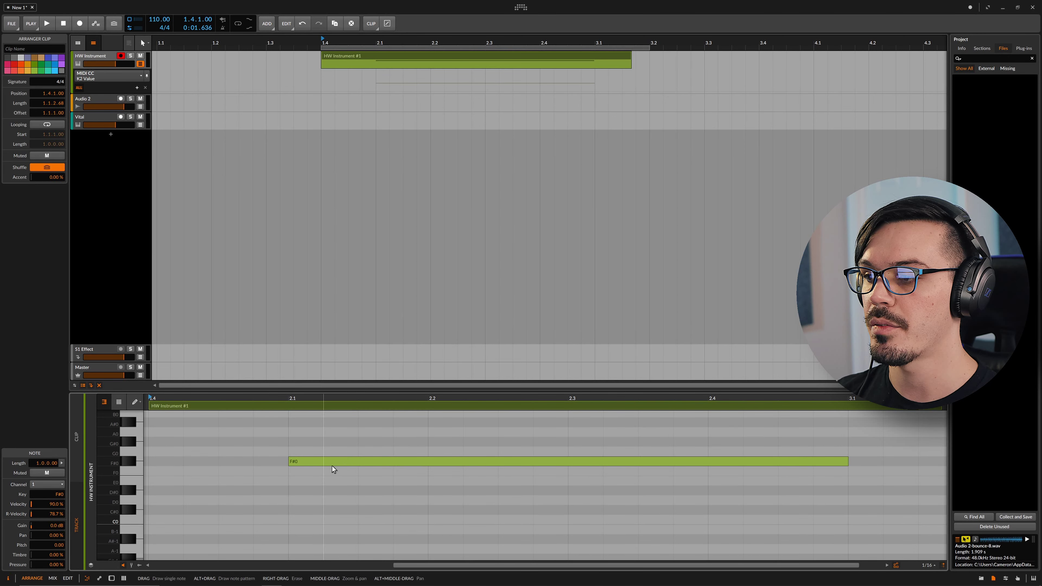
Step: Play the clip once starting from 1.4.4
click(361, 40)
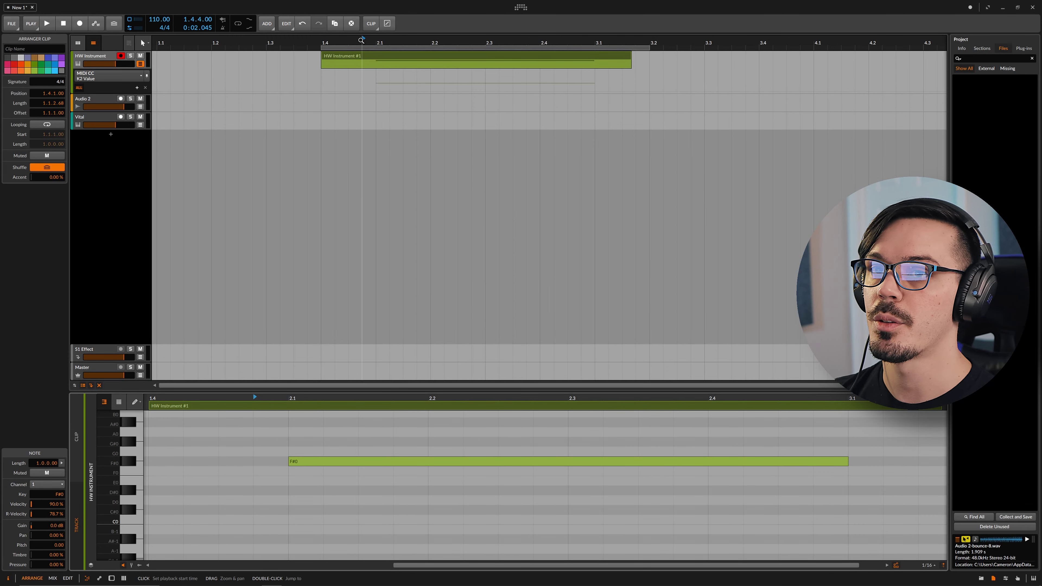
key(space)
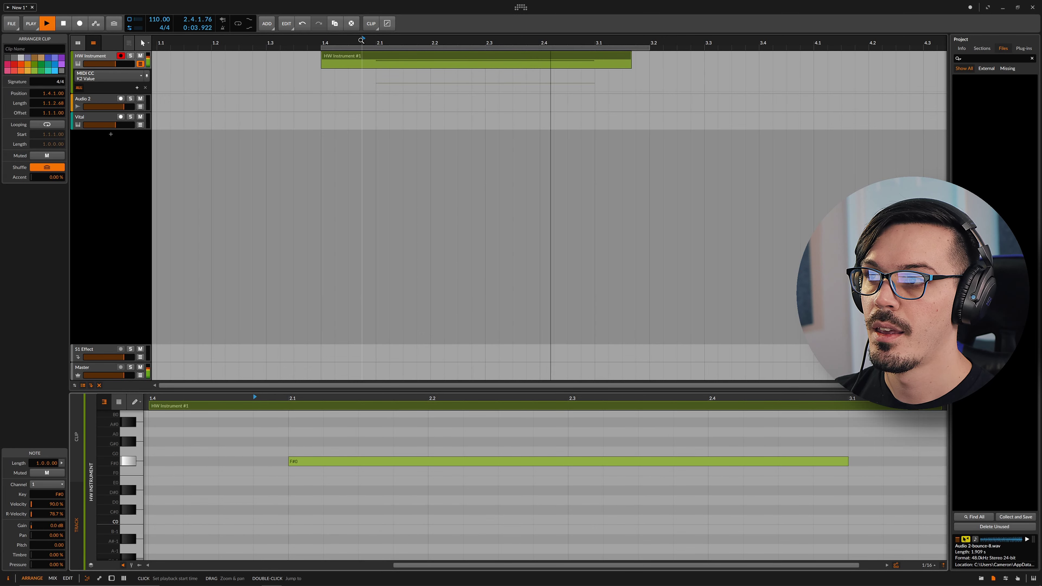
key(space)
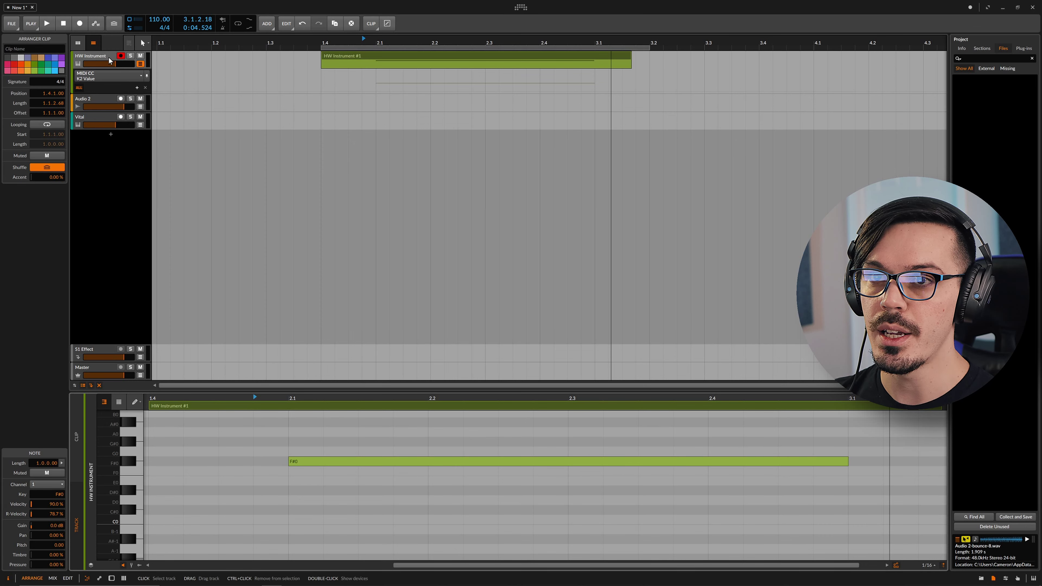
Step: On the HW Instrument track's MIDI CC device, turn the CC 12 value down to 12.28
click(94, 59)
click(111, 578)
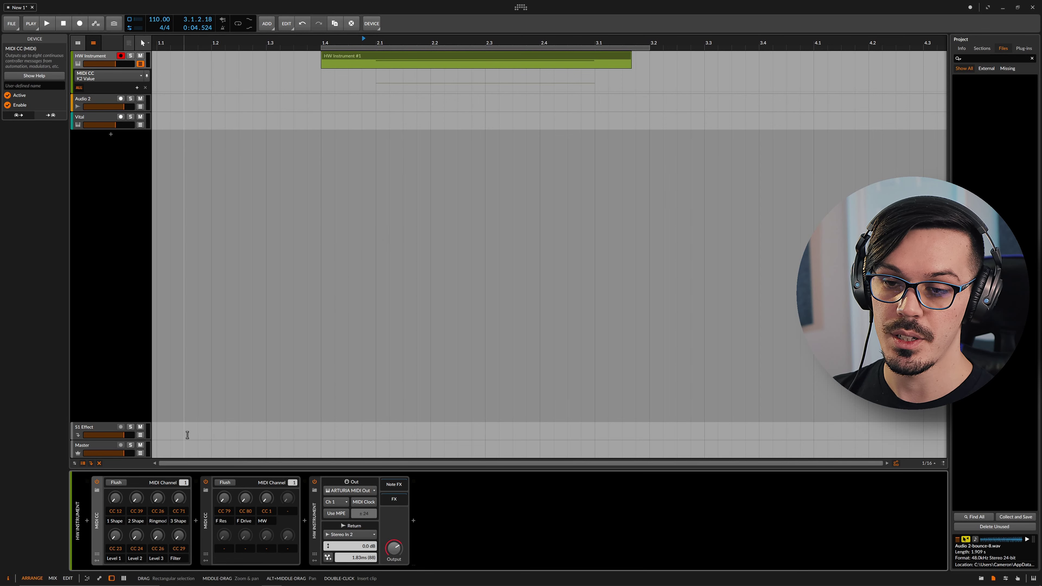
drag(115, 498, 115, 517)
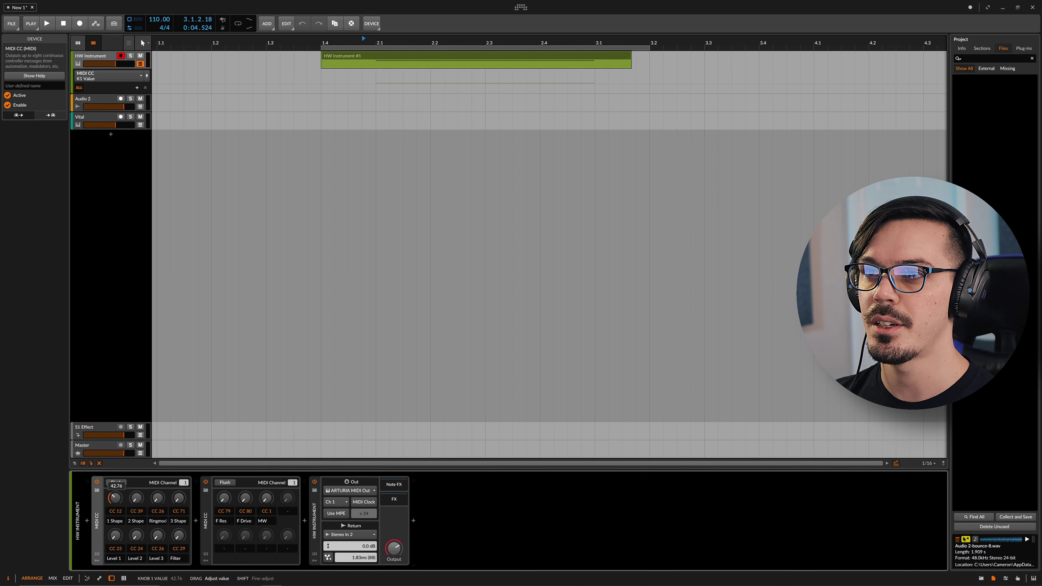
Step: Raise CC 12 to about 64, then sweep it to 65.62 during playback
drag(115, 498, 116, 489)
key(space)
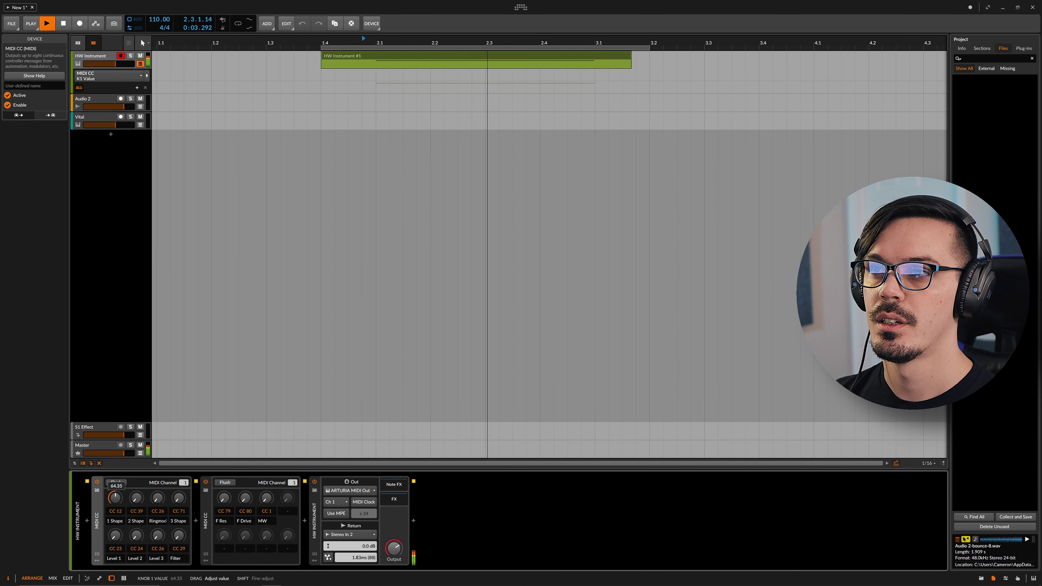
key(space)
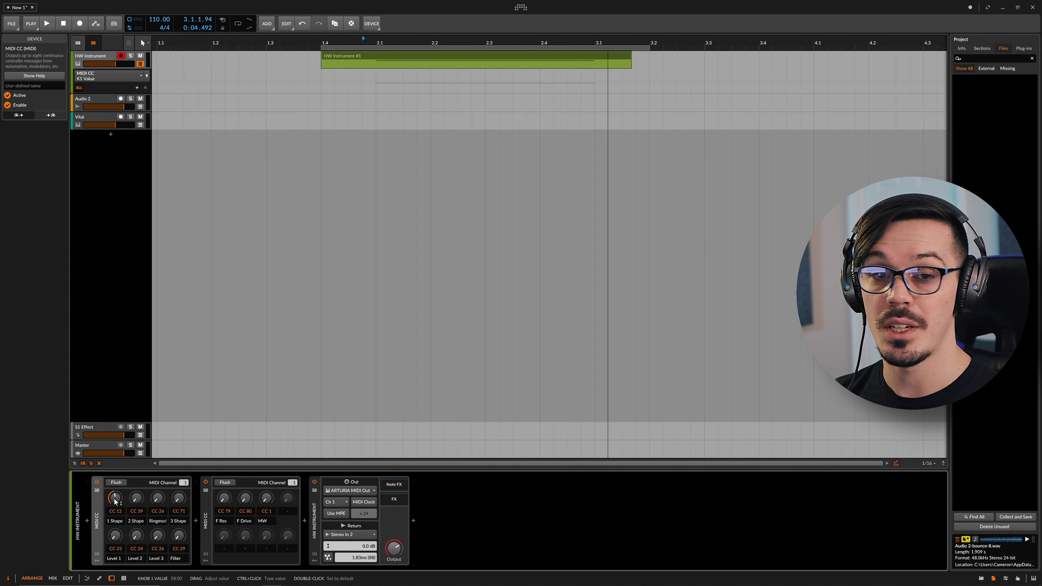
key(space)
drag(115, 501, 116, 498)
key(space)
key(space)
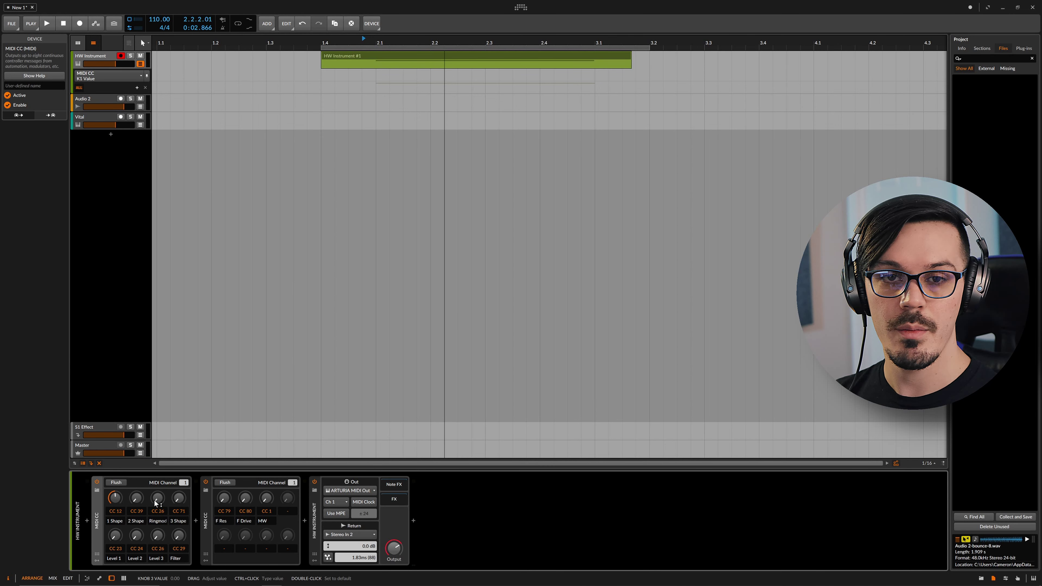
Step: Sweep CC 26 Ringmod up, reset it, then sweep it to 127 while playing
drag(155, 504, 156, 504)
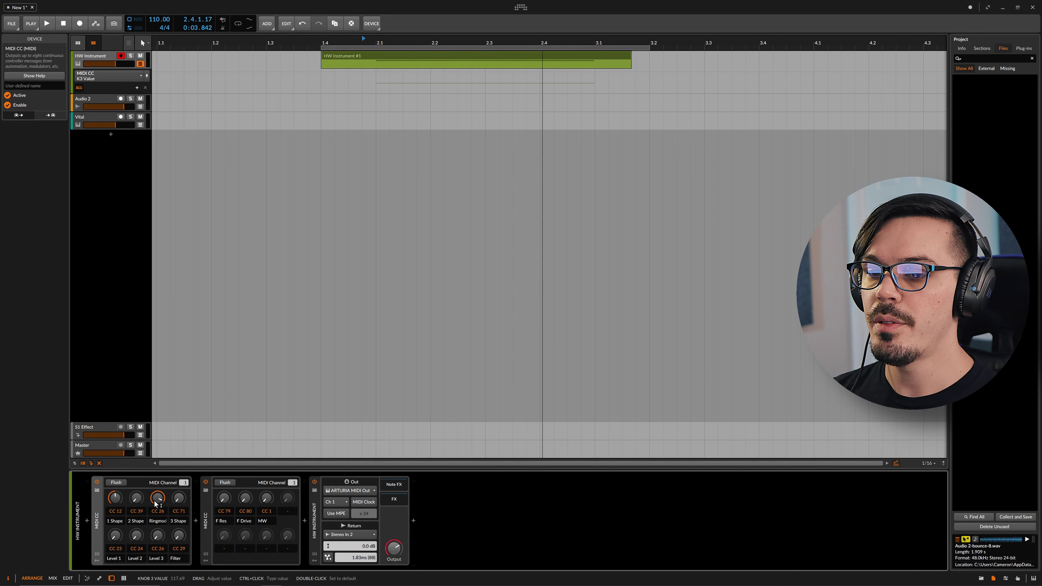
double_click(156, 504)
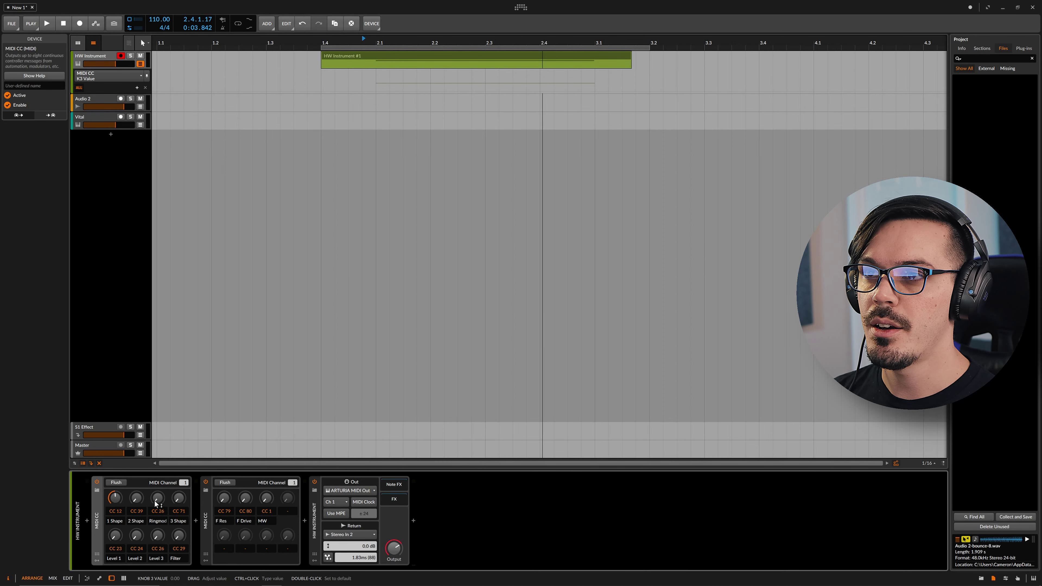
key(space)
mouse_move(155, 504)
mouse_down()
mouse_move(156, 472)
mouse_move(156, 504)
mouse_up()
key(space)
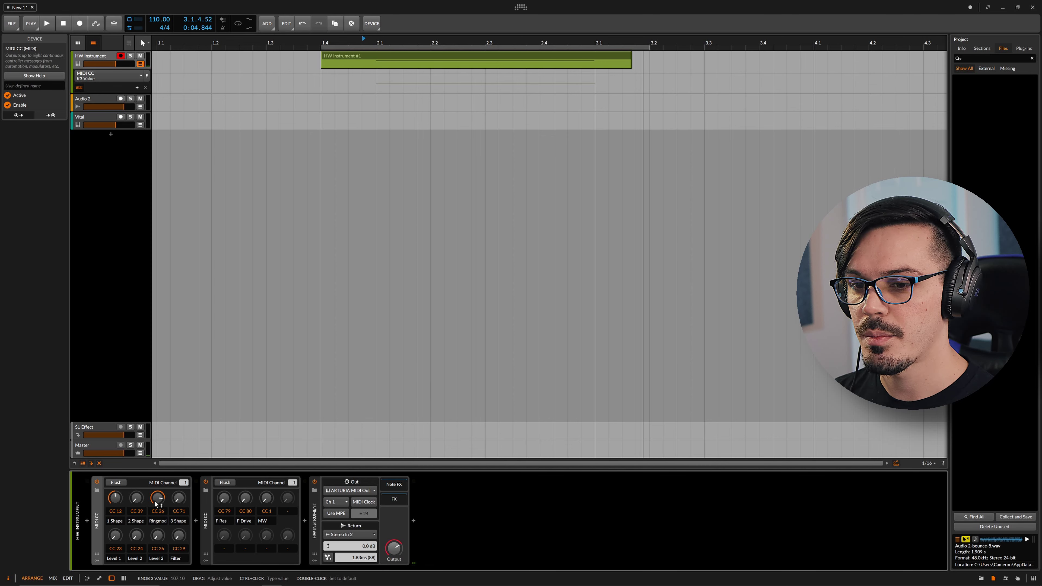
Step: Try and undo a CC 39 change, then sweep CC 26 to 91.44 during playback
drag(136, 497, 157, 542)
key(space)
key(space)
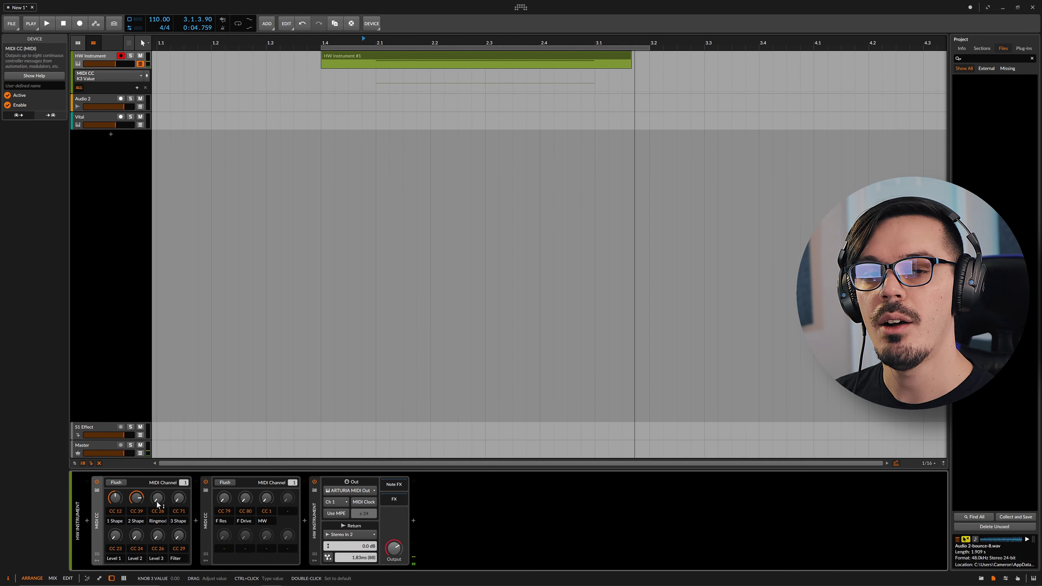
key(ctrl+z)
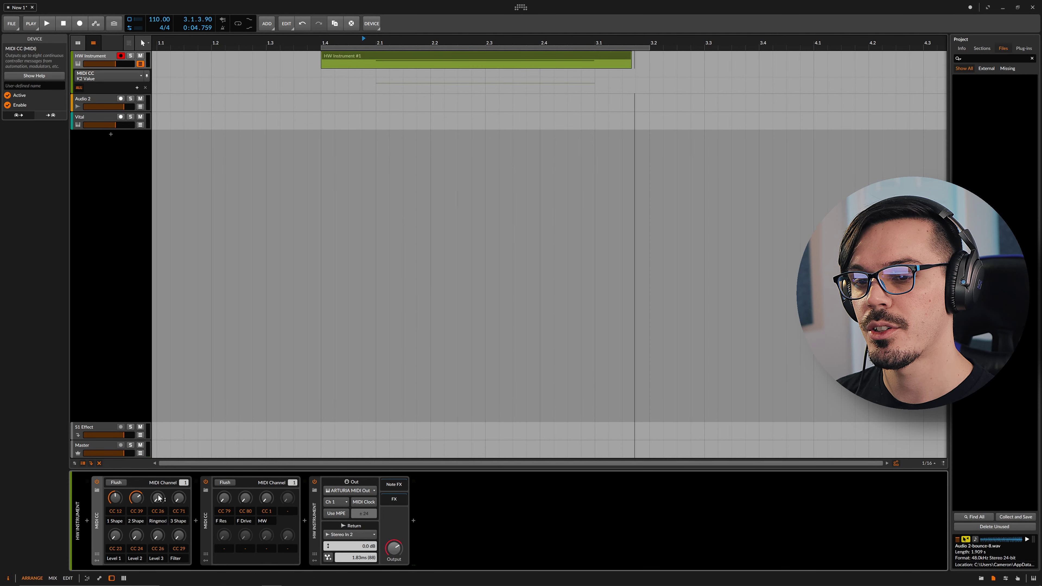
key(space)
drag(159, 498, 159, 482)
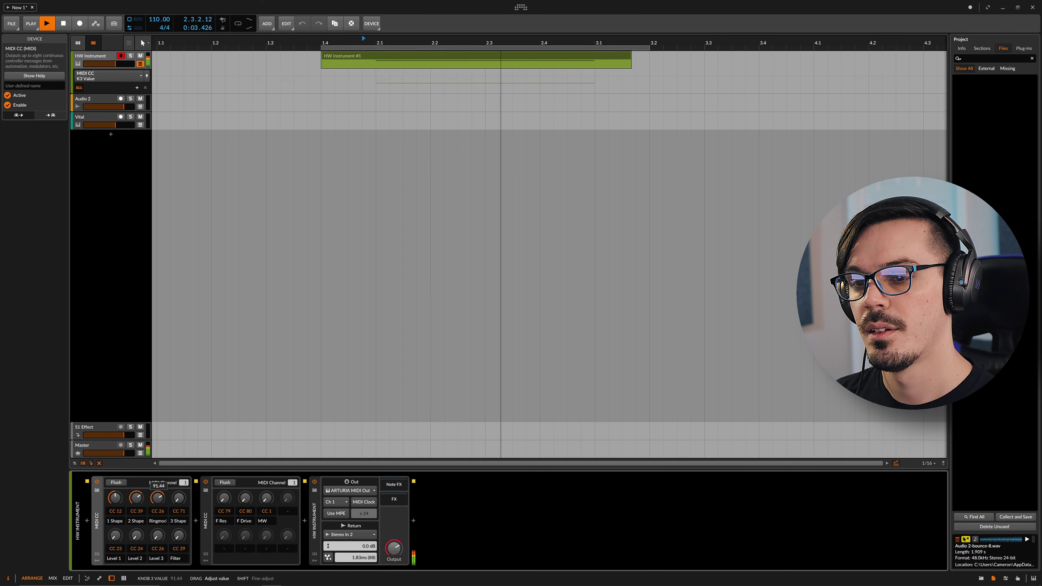
key(space)
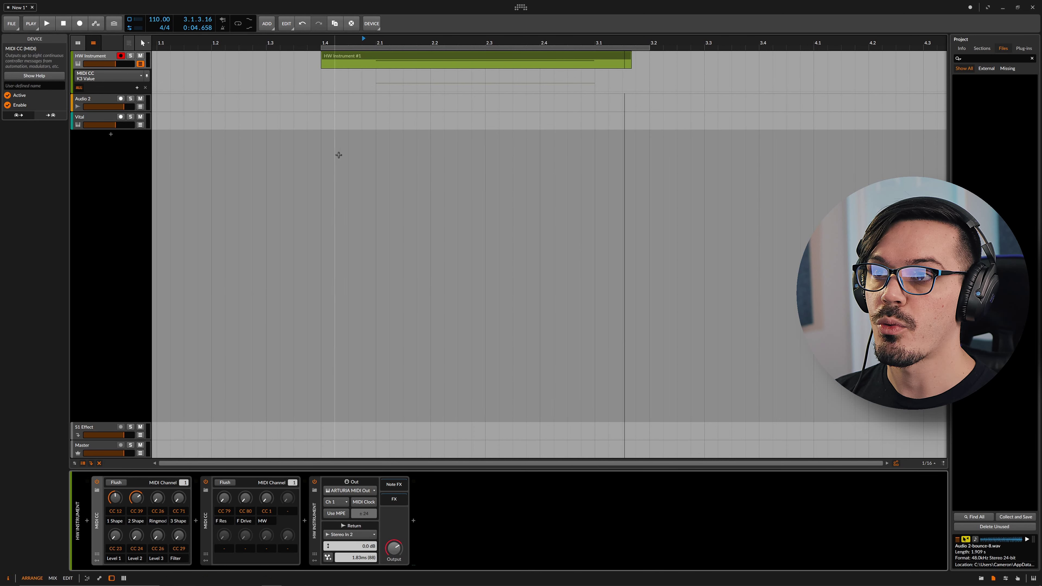
Step: Draw a K3 Value automation ramp from 0 at 2.1.2 to 127 at 2.4.4; start playback at bar 1.4
click(376, 92)
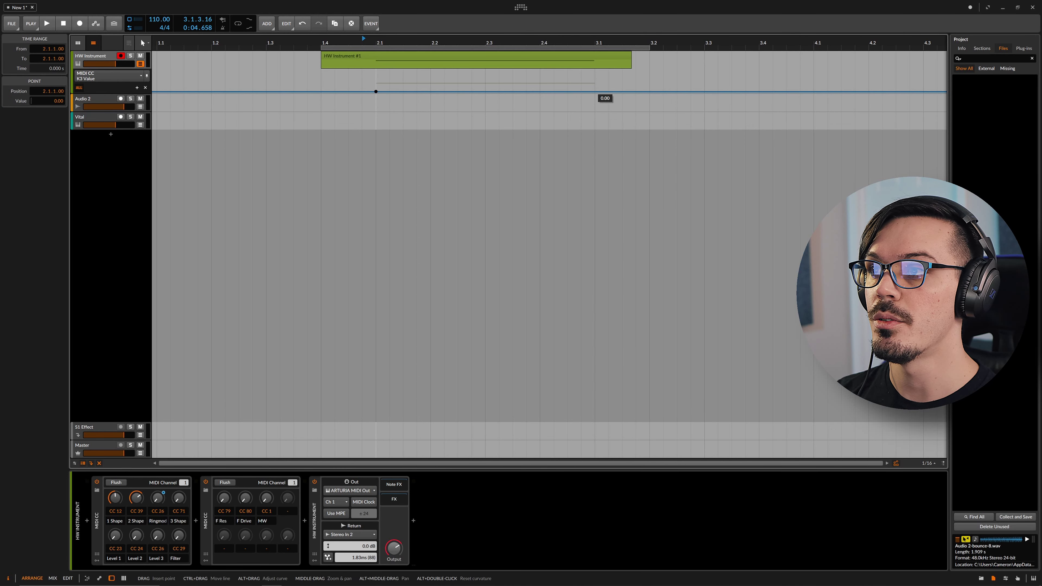
drag(595, 92, 595, 70)
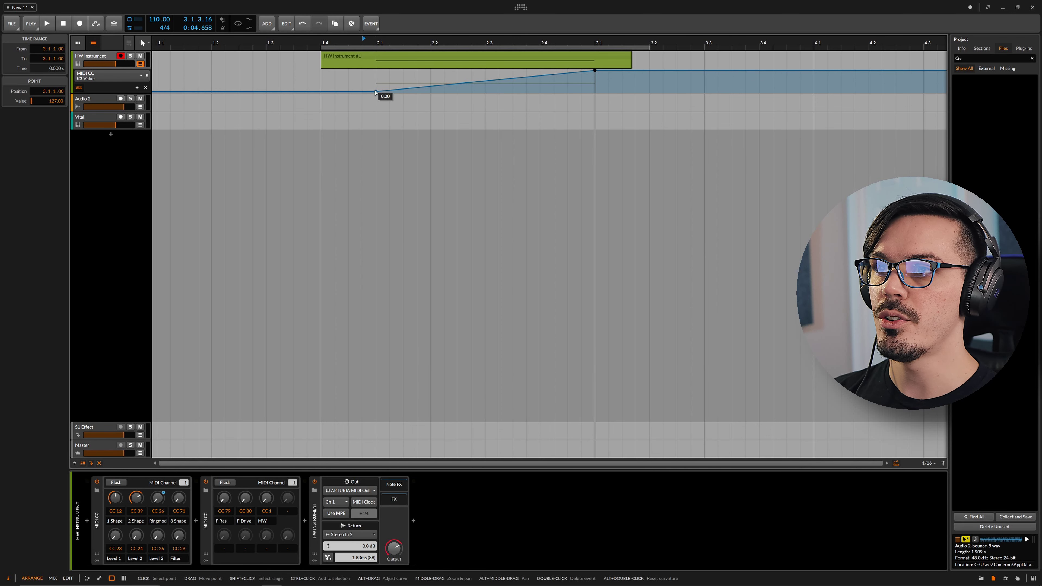
drag(376, 93, 389, 91)
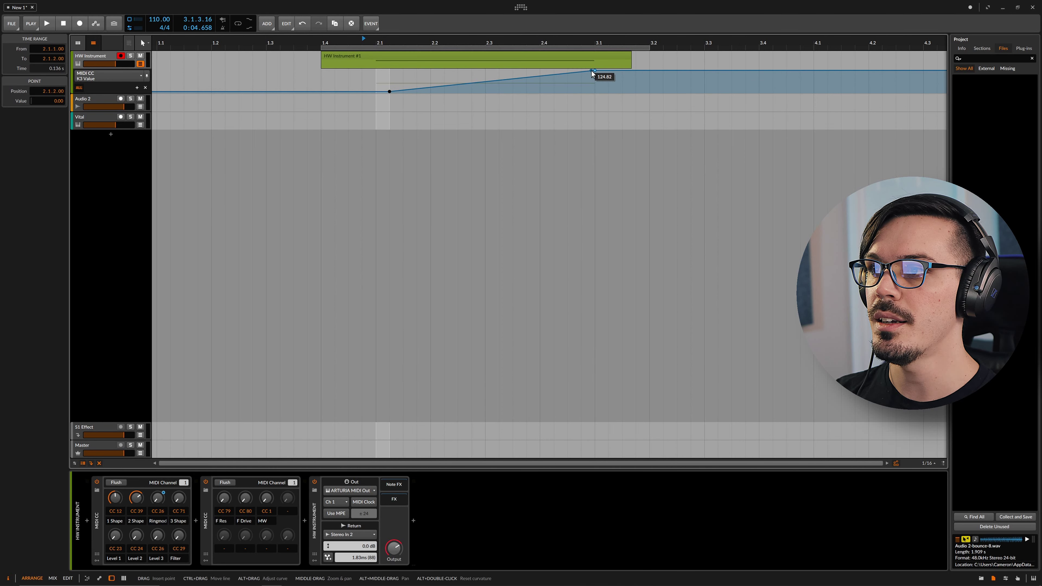
drag(592, 71, 578, 71)
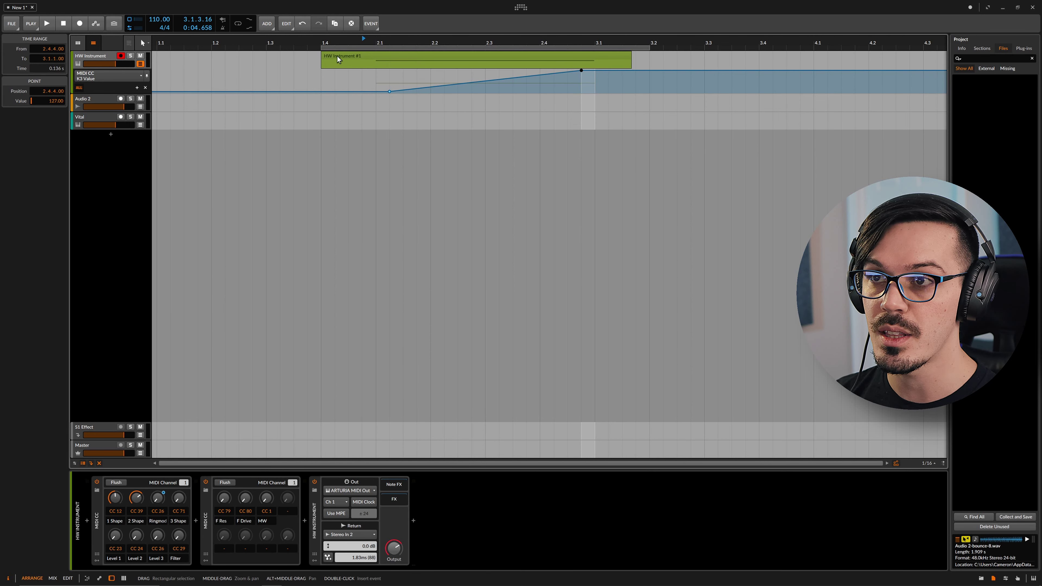
click(323, 41)
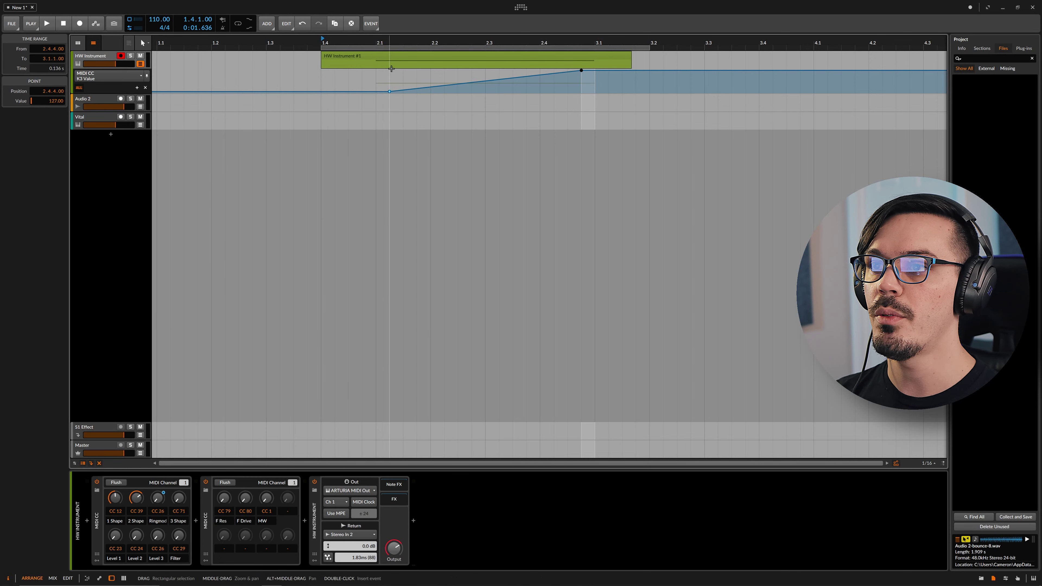
Step: Arm Audio 2 on Stereo In 2, disarm HW Instrument, and record the sweep
click(101, 100)
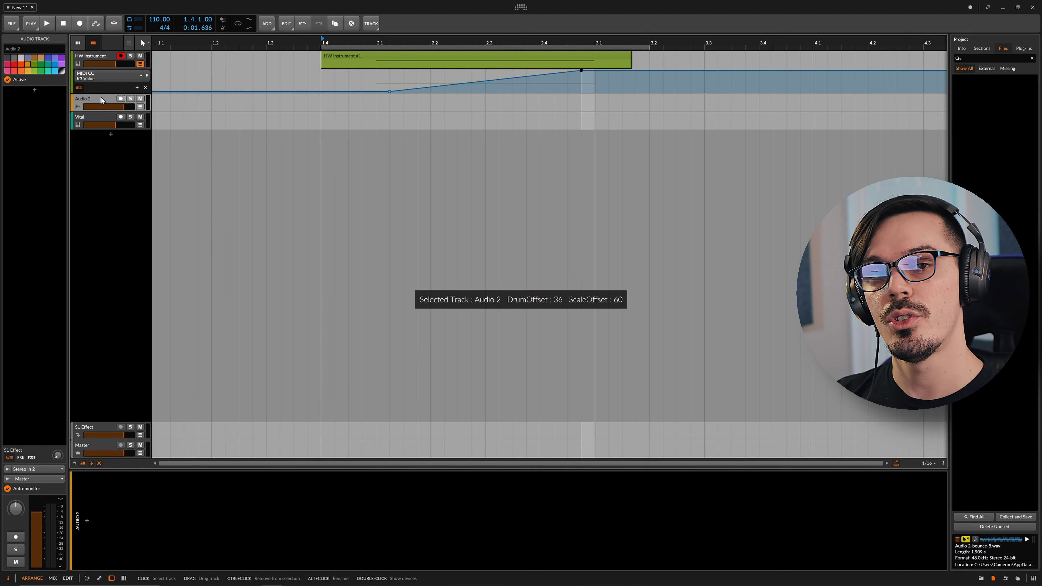
click(121, 99)
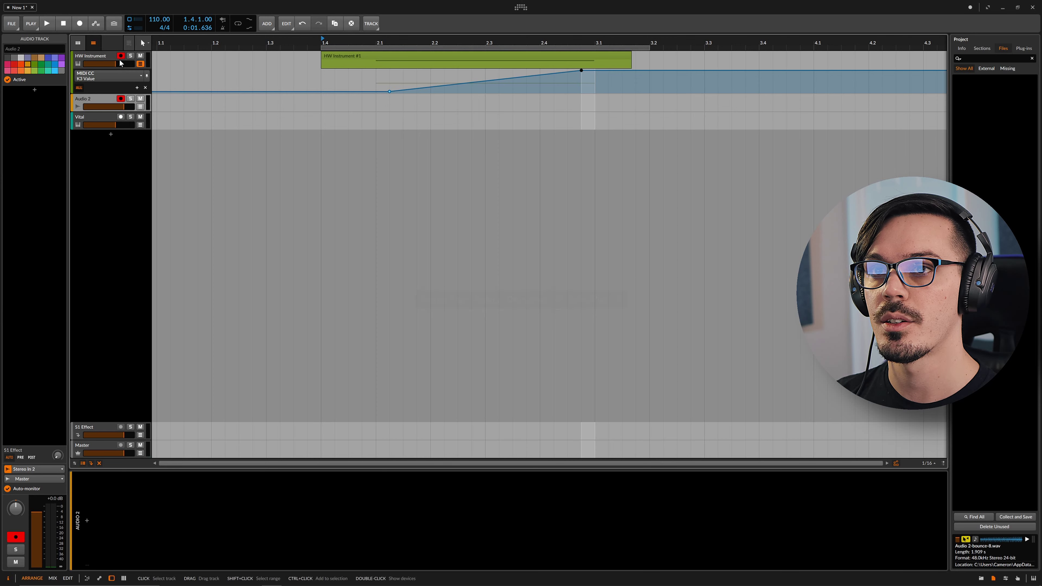
click(112, 88)
click(121, 56)
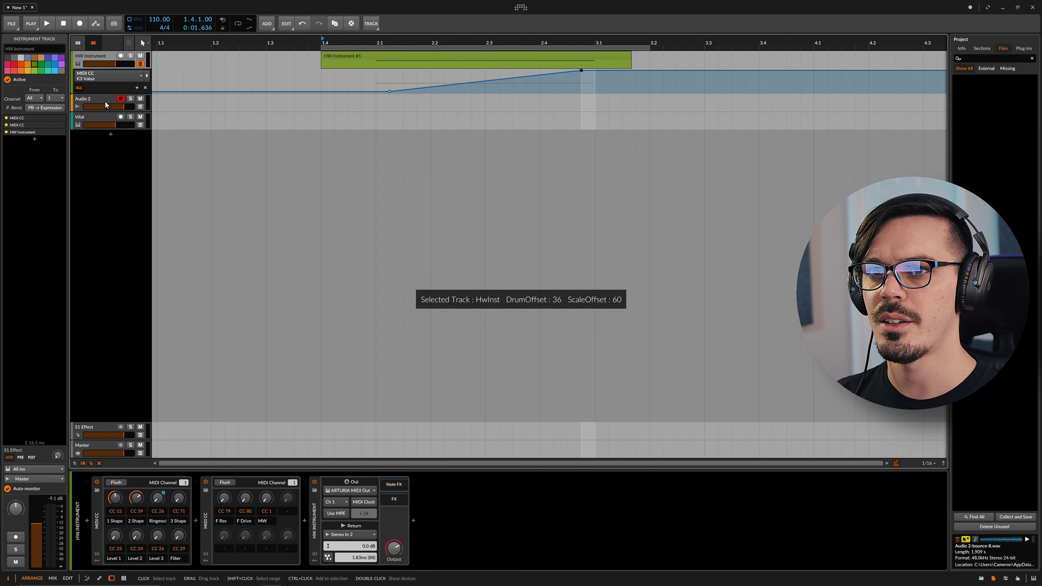
click(104, 100)
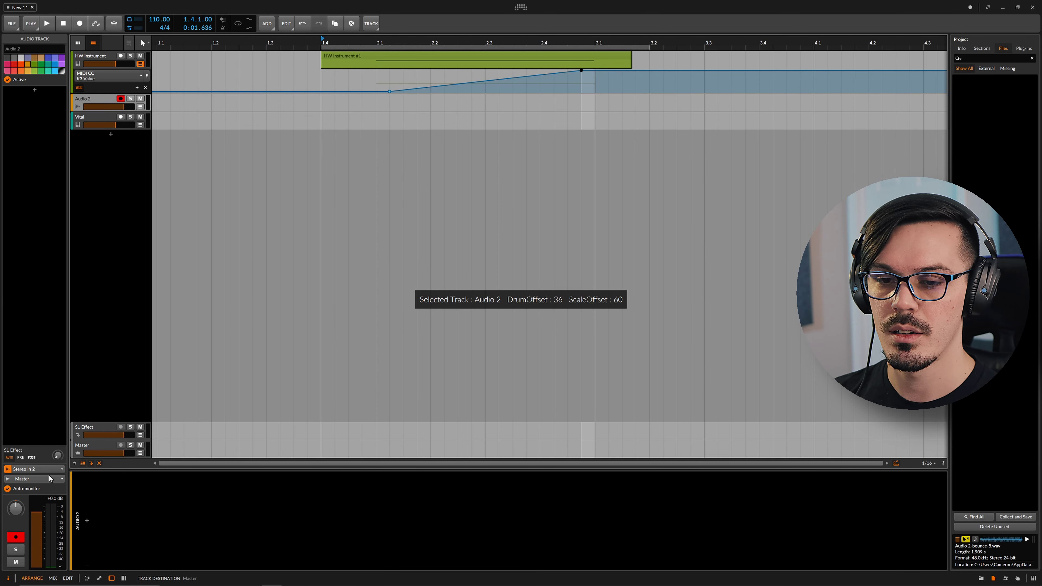
click(55, 469)
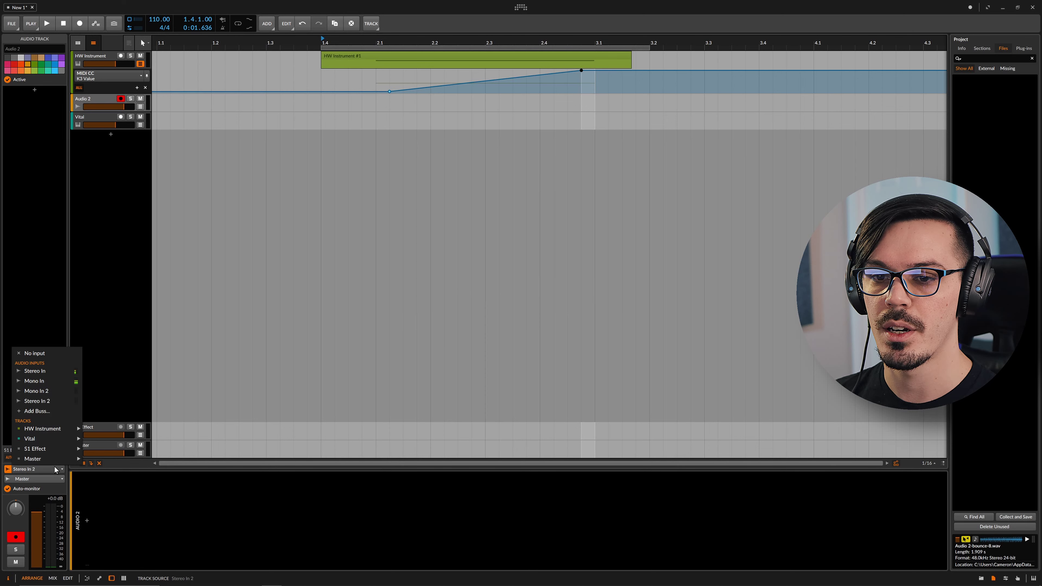
click(57, 398)
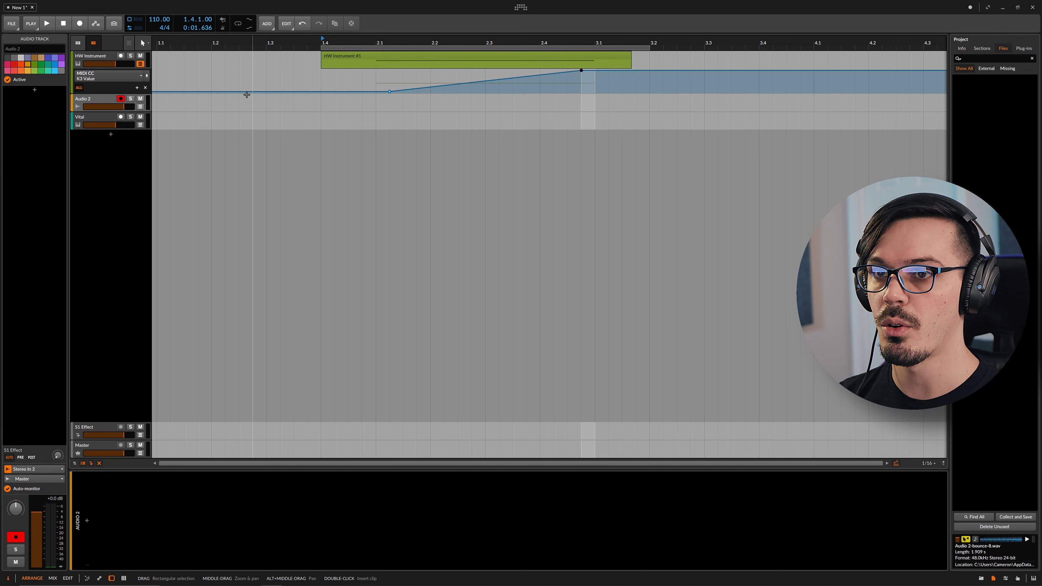
key(r)
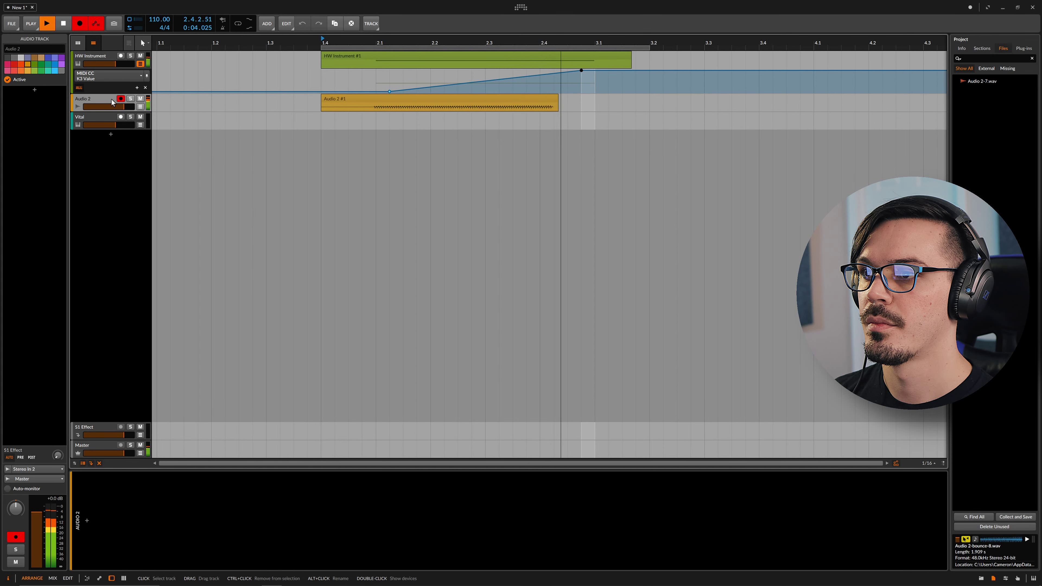
key(space)
Step: Split the recorded clip with the knife tool near bar 2.1 and again further along
key(5)
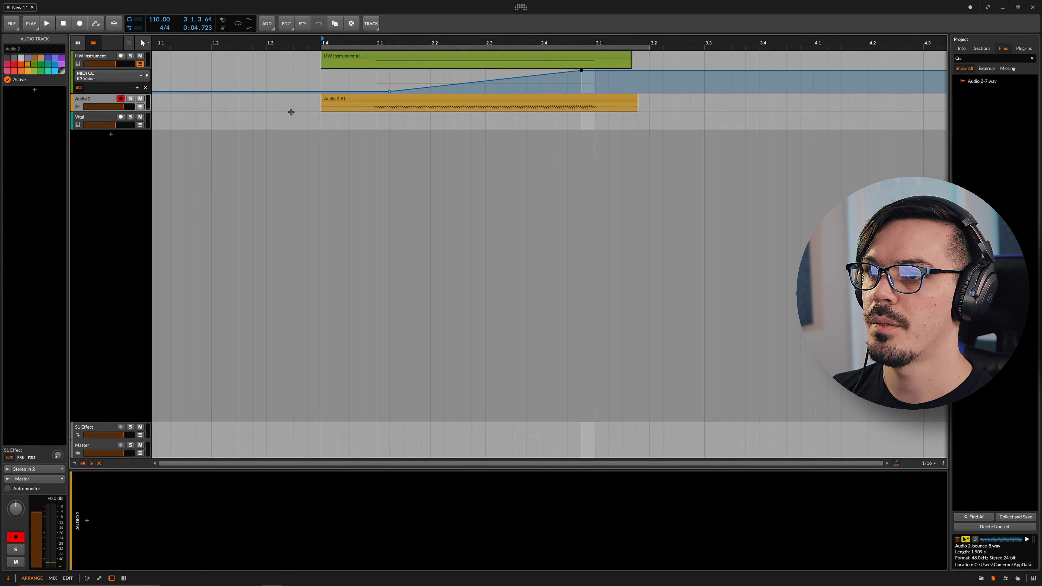
click(390, 107)
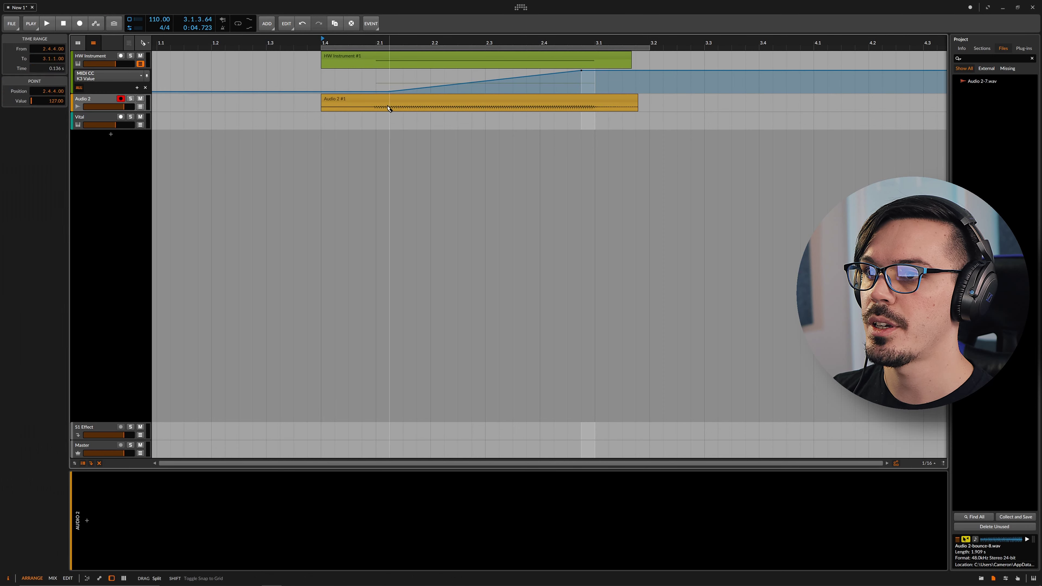
click(581, 108)
Step: Nudge the first clip later to 1.4.1.12 and zoom in to check the sweep's onset
scroll(353, 123, up, 6)
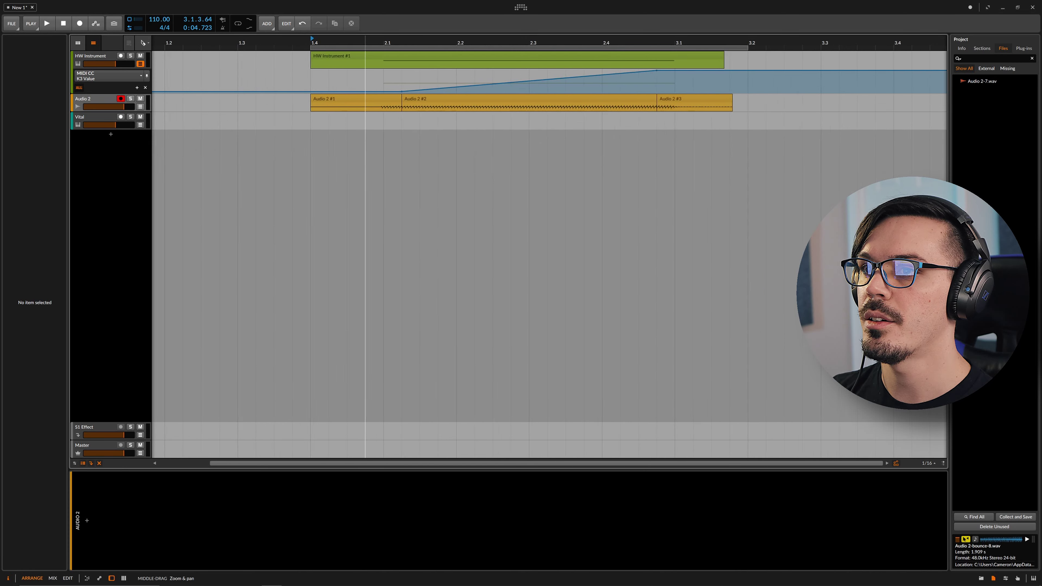
scroll(517, 121, up, 2)
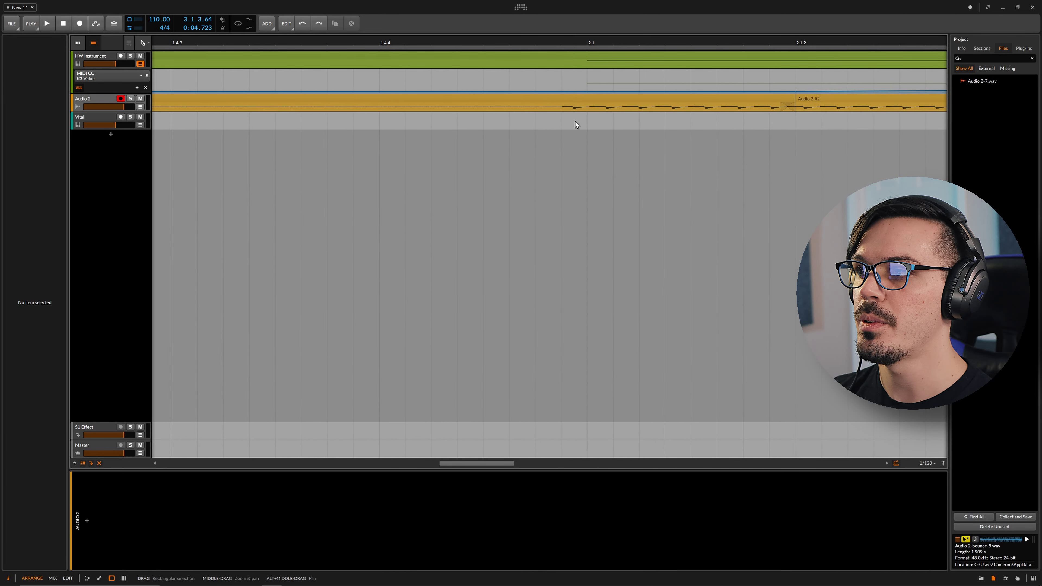
scroll(529, 56, up, 3)
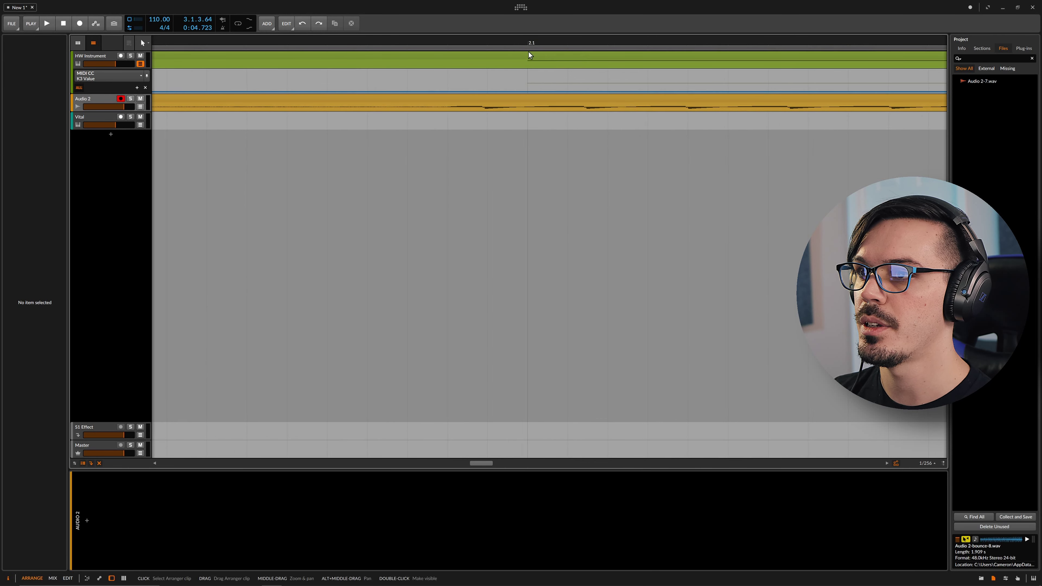
drag(516, 102, 597, 102)
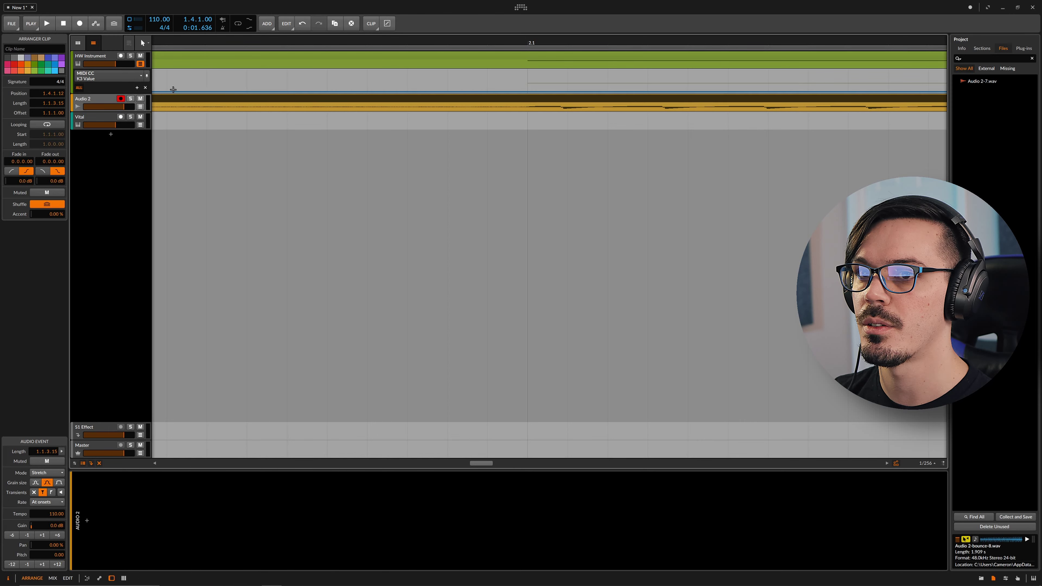
drag(174, 89, 173, 140)
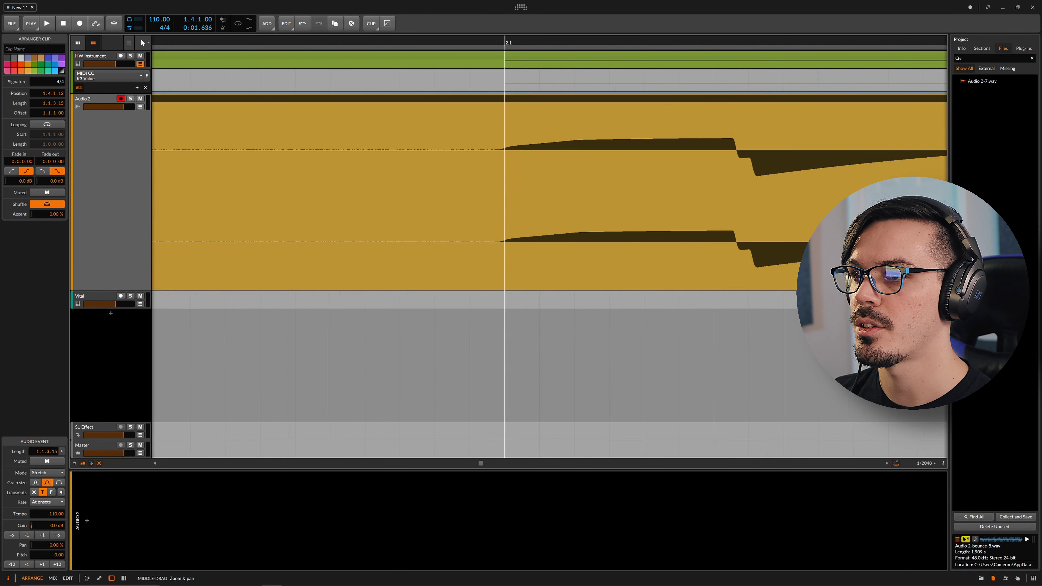
drag(467, 95, 467, 109)
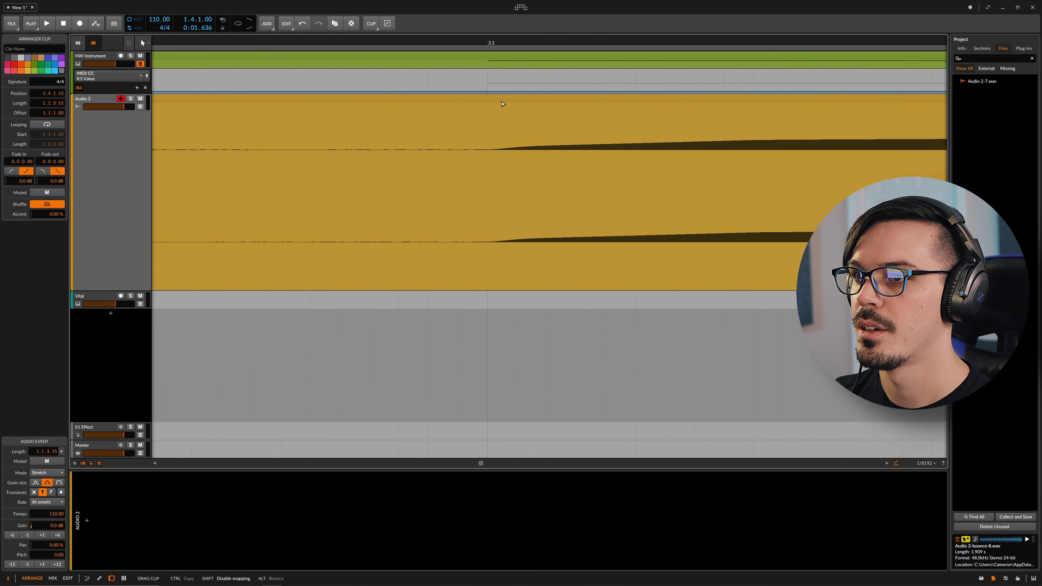
drag(502, 104, 502, 49)
key(5)
key(Escape)
Step: Cut off and delete the tail after the sweep, and delete the silent Audio 2 #1 clip
scroll(535, 140, down, 3)
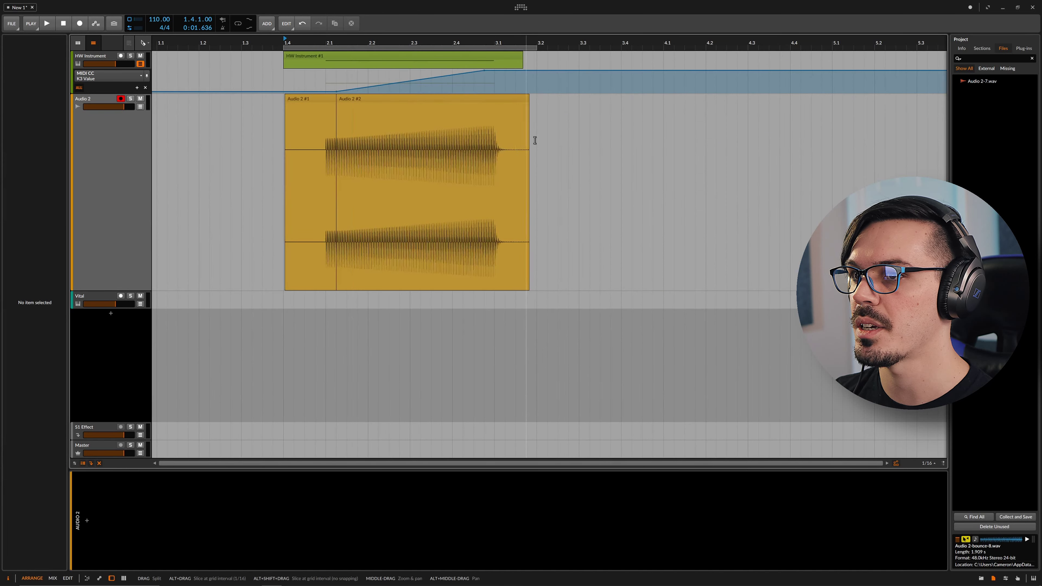
click(484, 123)
key(1)
click(505, 119)
key(Delete)
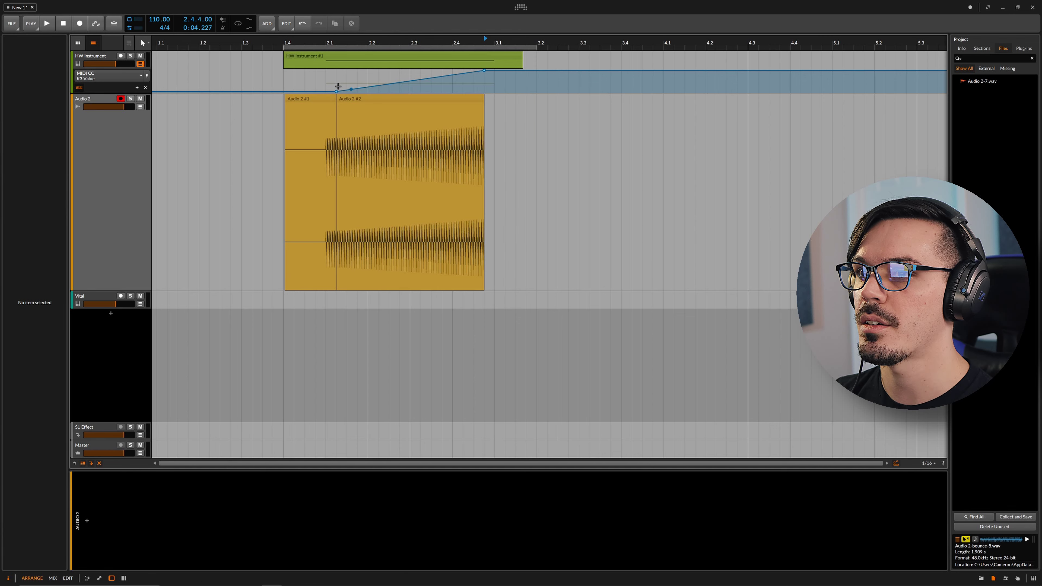
click(312, 123)
key(Delete)
Step: Set the Audio 2 #2 clip's gain to +2.0 dB
click(357, 144)
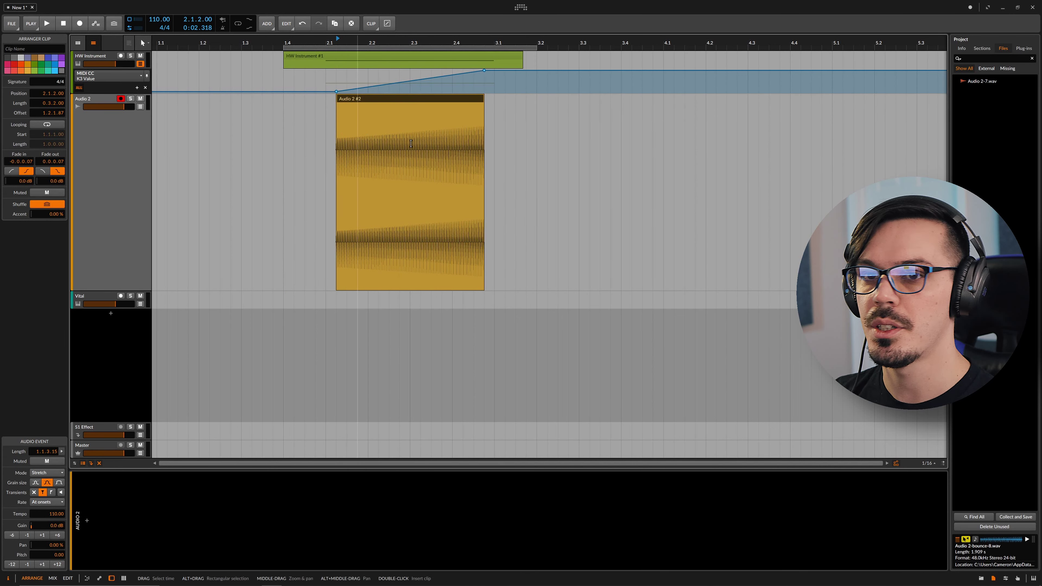
click(57, 535)
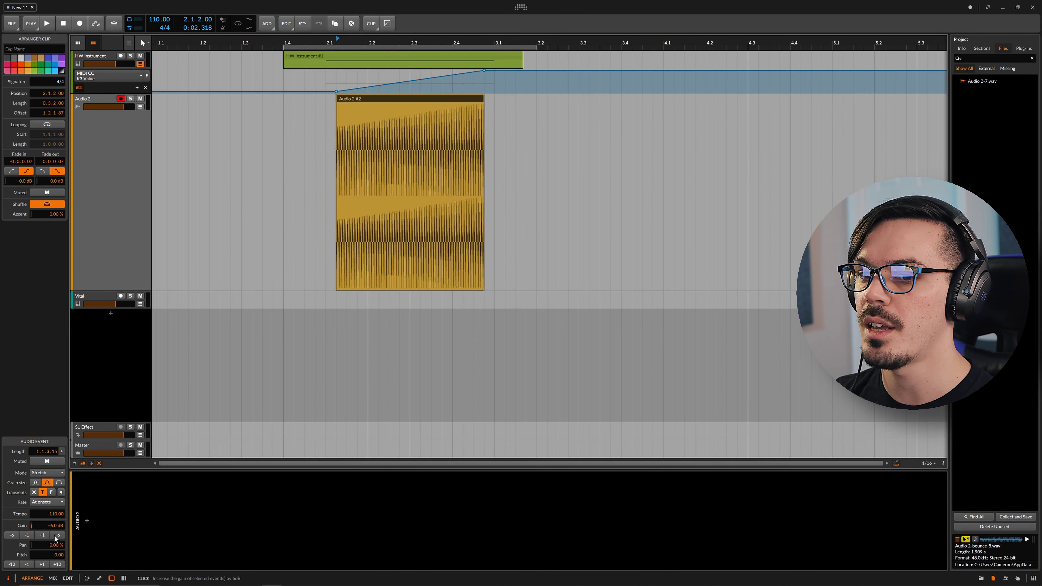
click(25, 535)
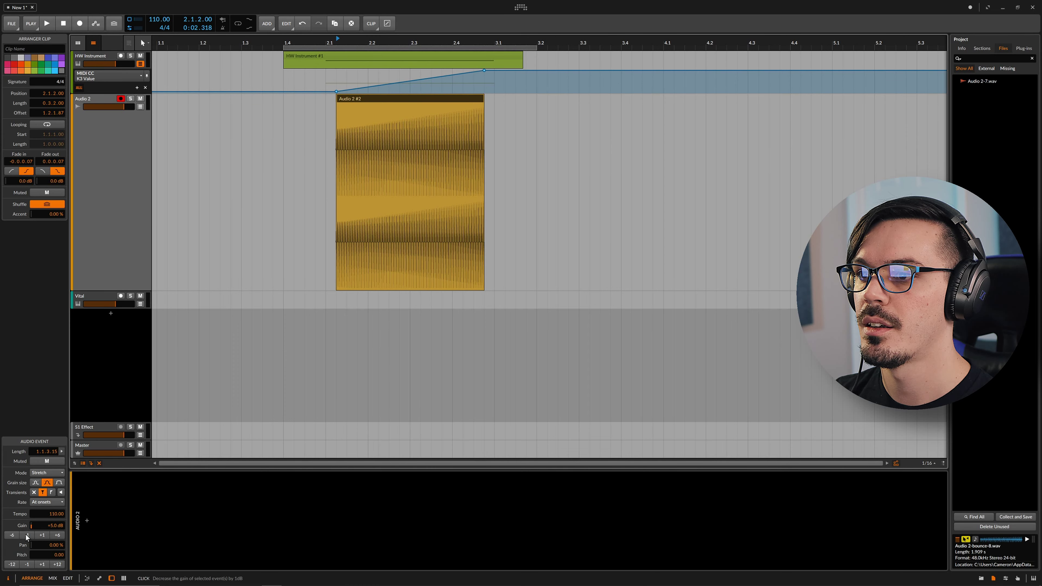
click(26, 534)
click(26, 535)
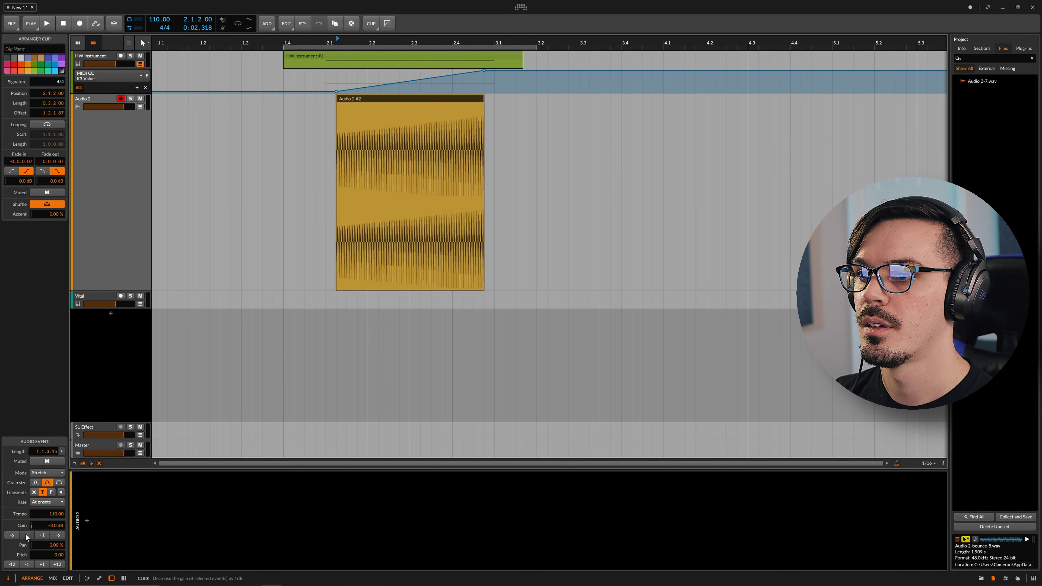
click(25, 534)
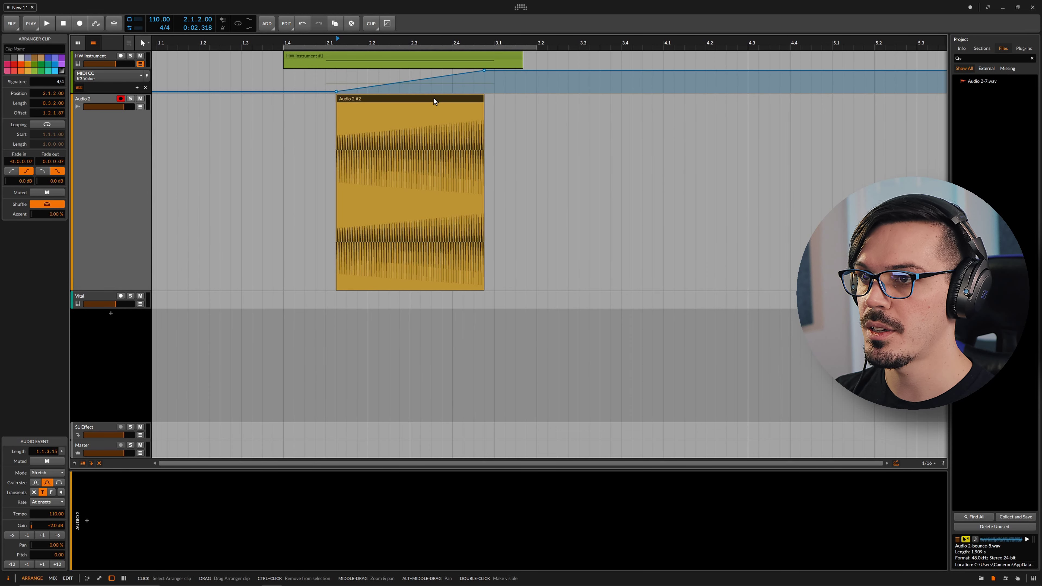
Step: Bounce the trimmed clip as Audio 2-bounce-9, open Vital on its track, and select the bounced file
key(ctrl+b)
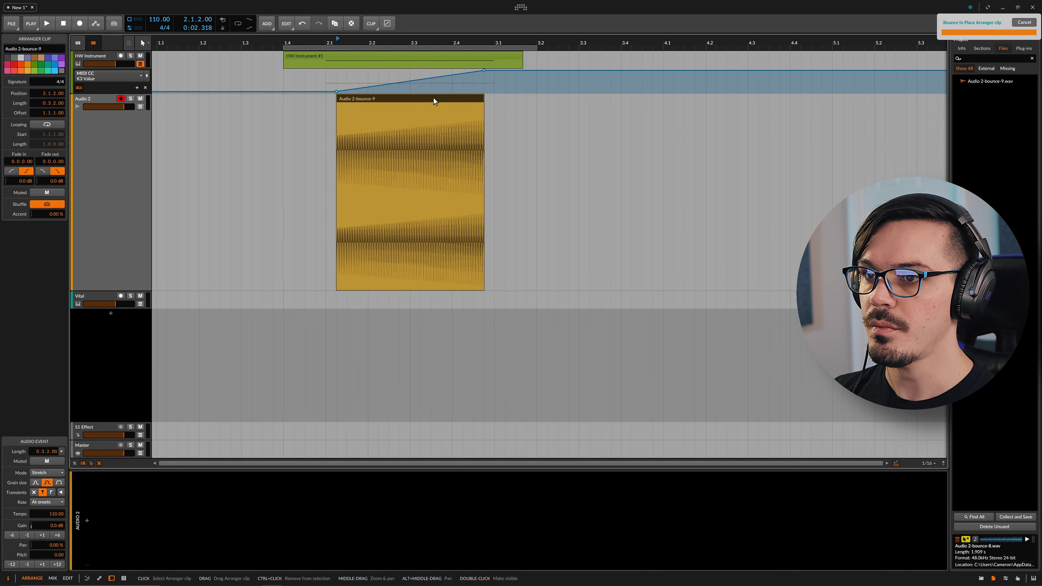
click(77, 292)
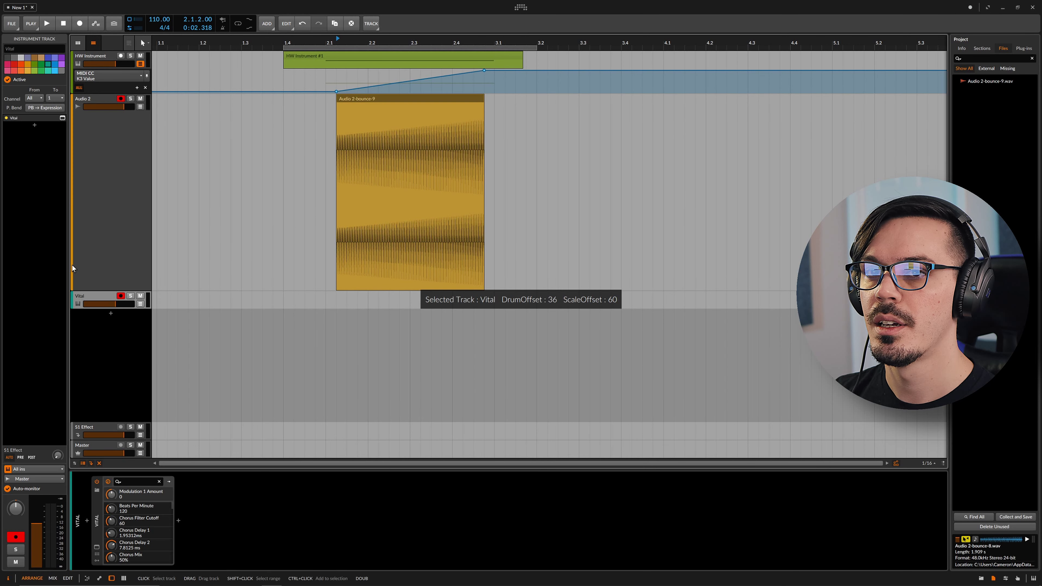
click(63, 118)
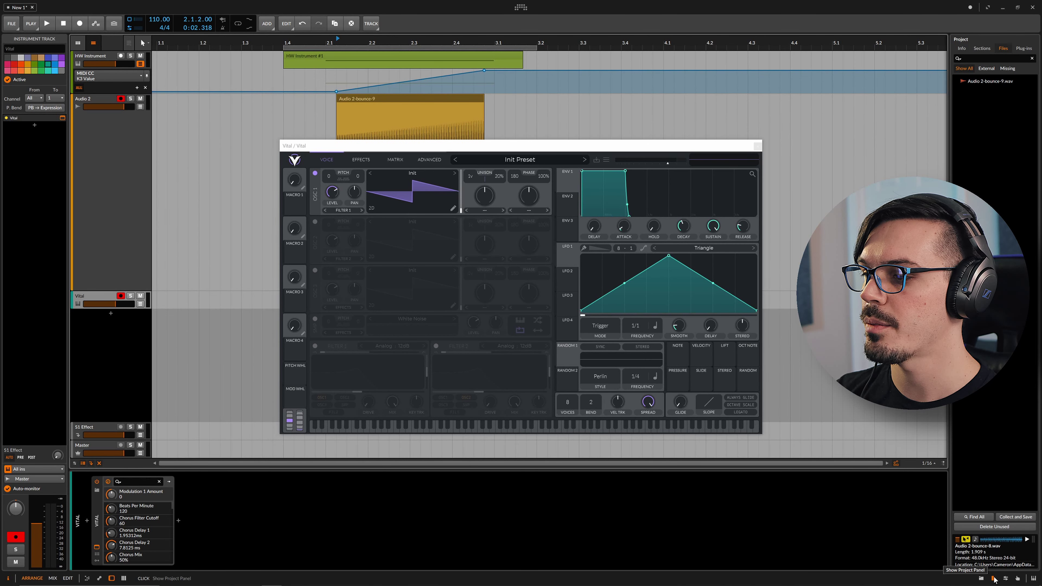
click(983, 84)
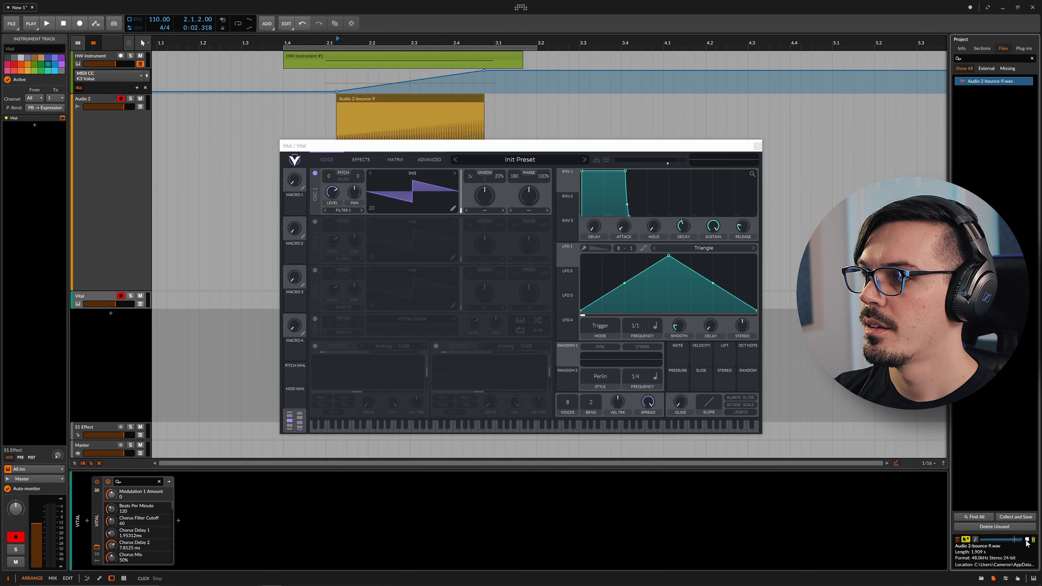
Step: Load Audio 2-bounce-9 as oscillator 1's wavetable with pitch splice and set its wave frame to about 125
drag(962, 81, 416, 204)
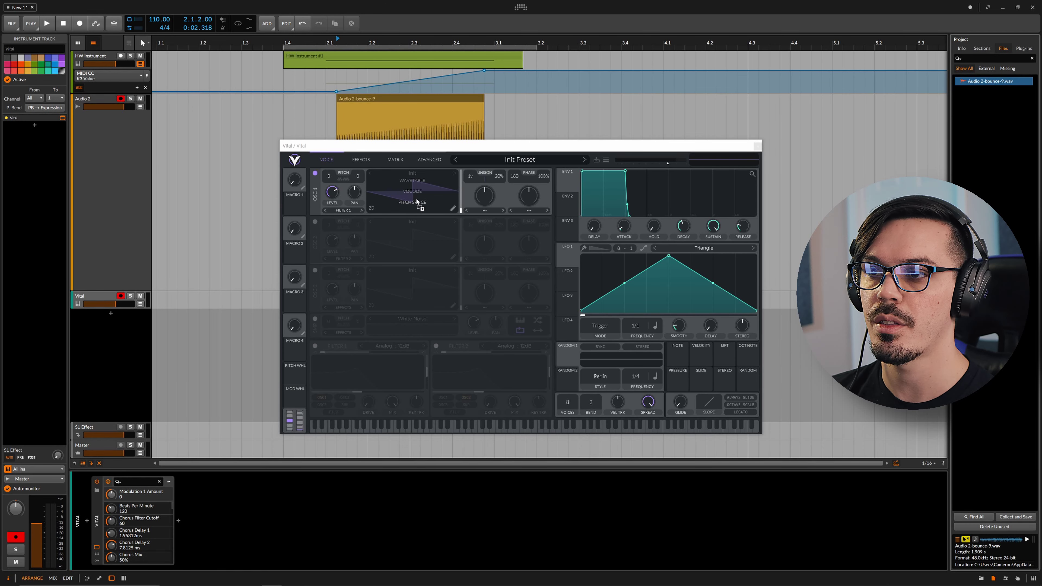
drag(417, 201, 420, 193)
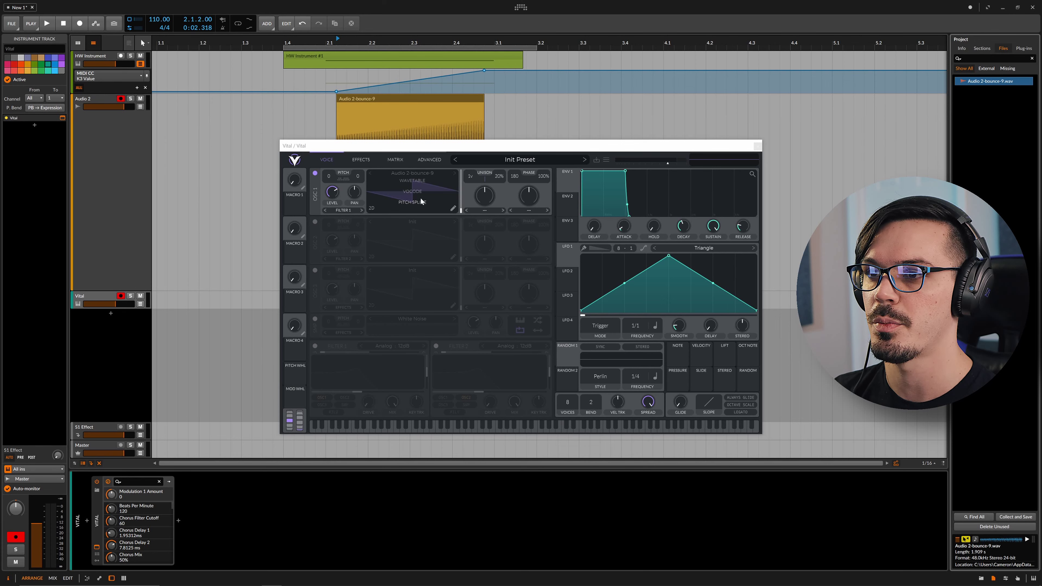
drag(422, 201, 437, 204)
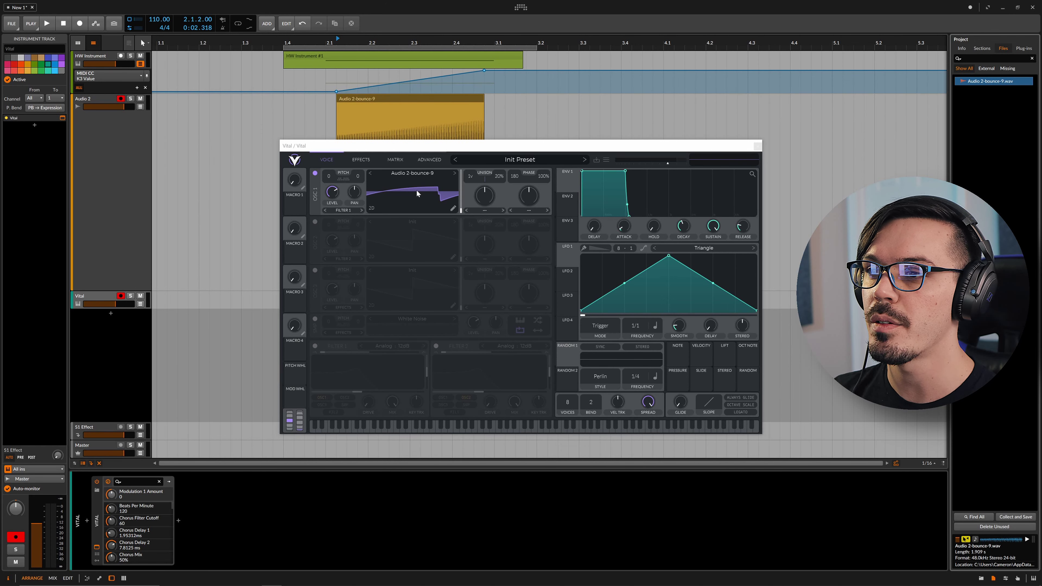
drag(462, 209, 460, 201)
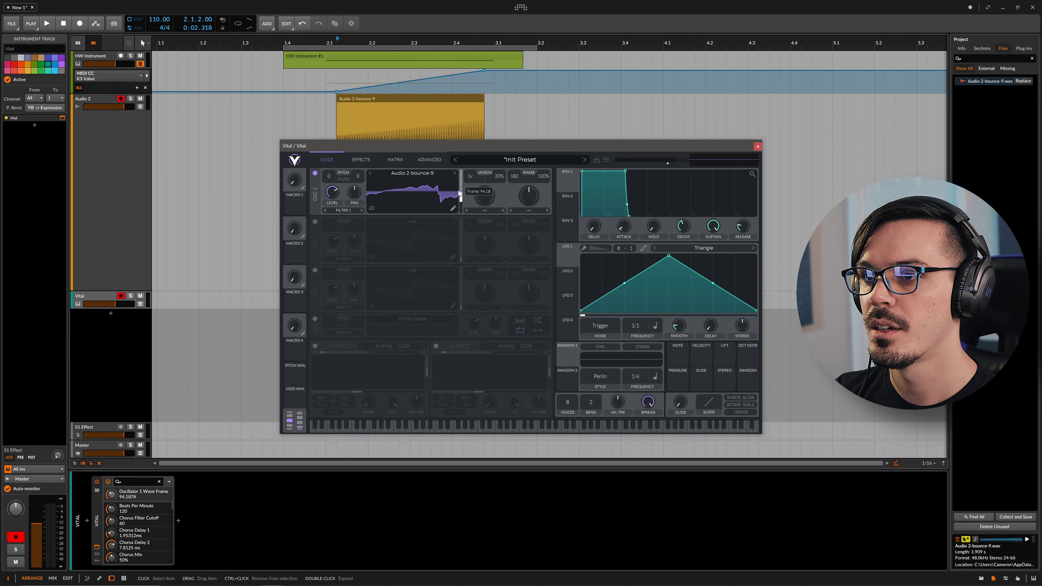
drag(456, 166, 458, 184)
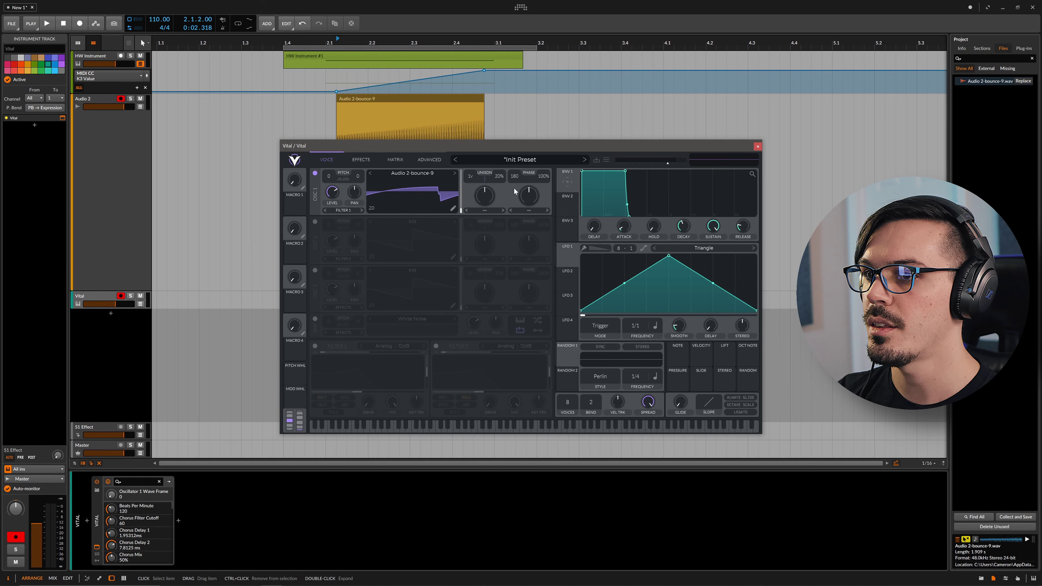
Step: Route LFO 1 to oscillator 1's wave frame, audition a note, and open the wavetable editor
drag(561, 262, 452, 192)
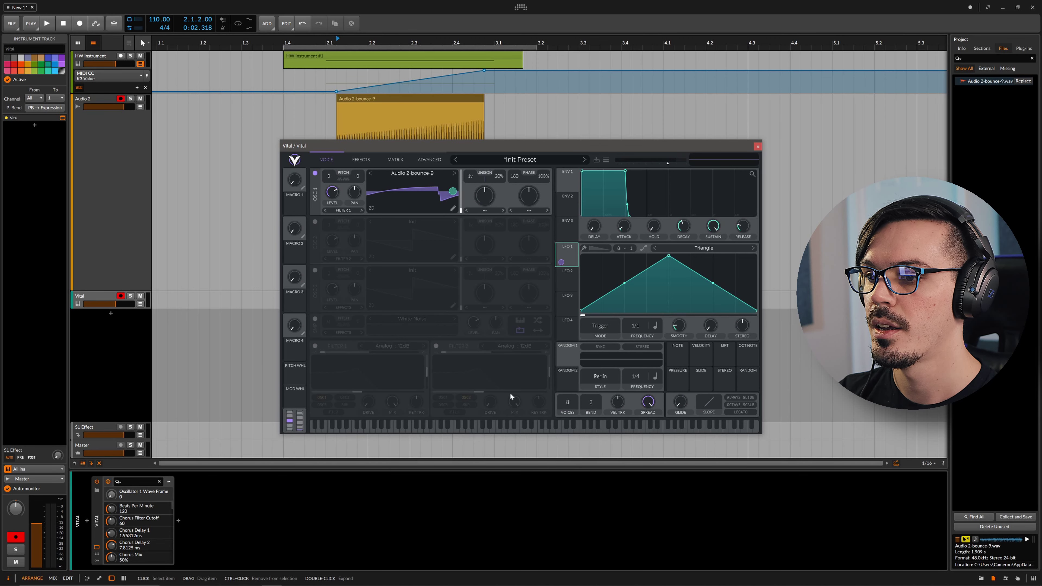
click(460, 425)
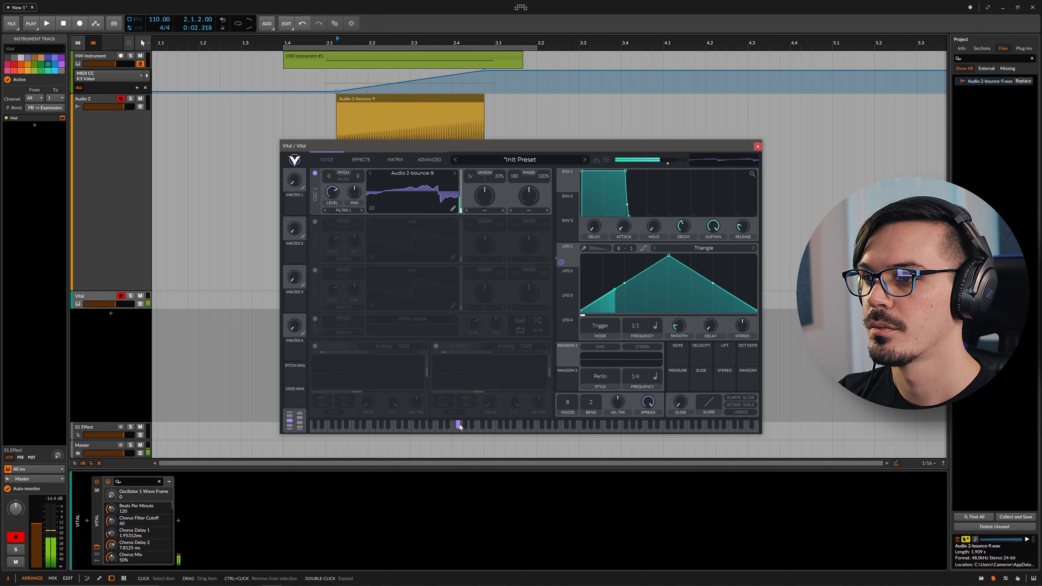
click(416, 425)
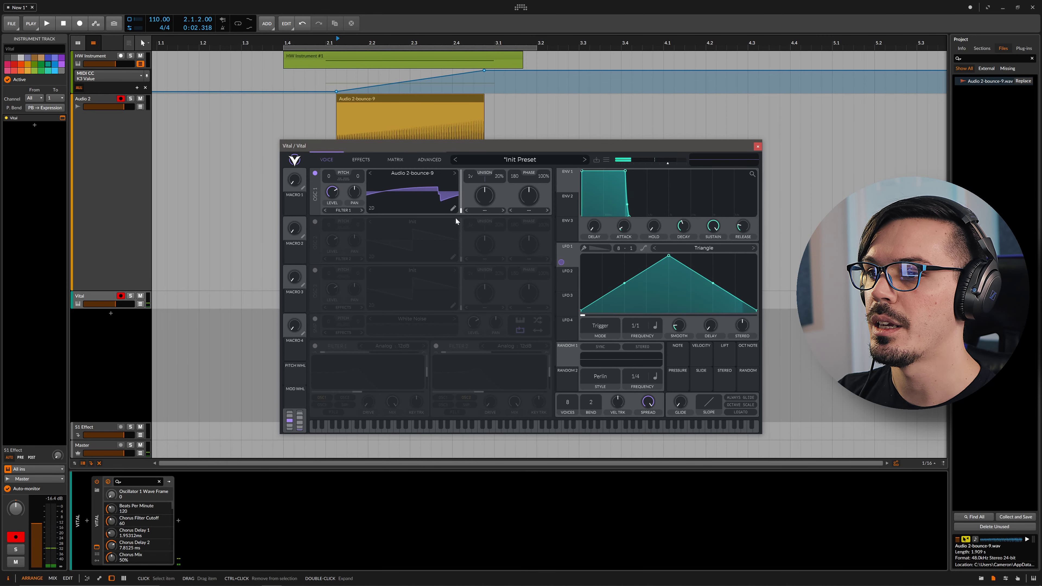
click(453, 209)
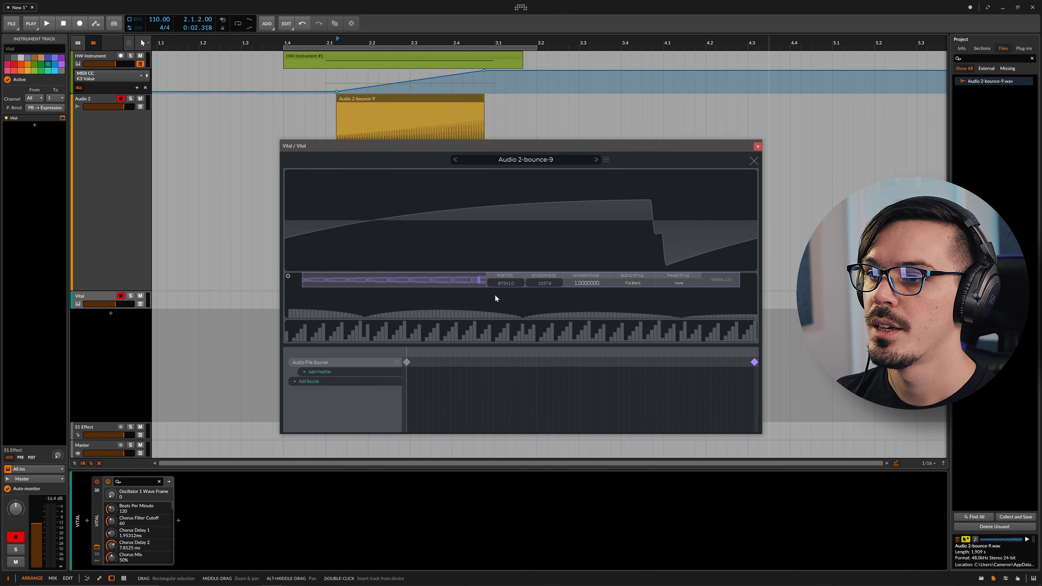
Step: Move the end keyframe's audio window earlier and the first keyframe's audio window later in the bounced audio
drag(481, 286, 480, 281)
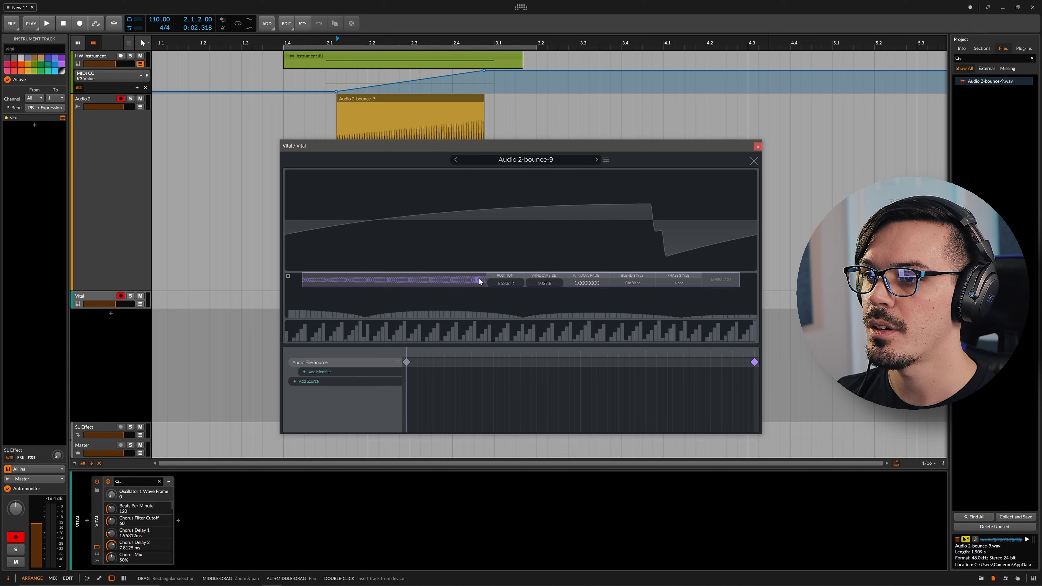
click(755, 362)
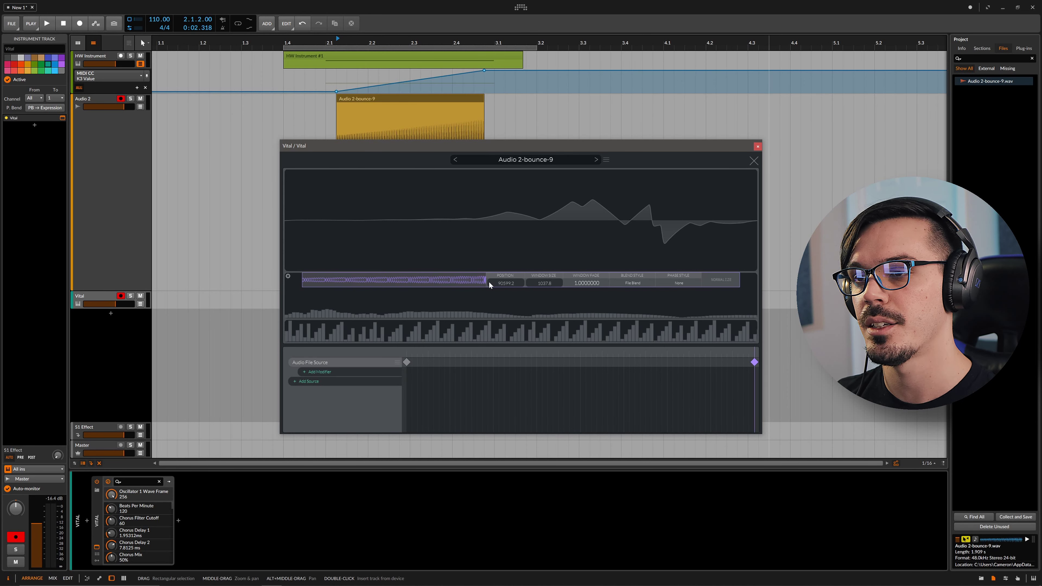
mouse_move(489, 281)
mouse_down()
mouse_move(459, 283)
mouse_move(476, 284)
mouse_up()
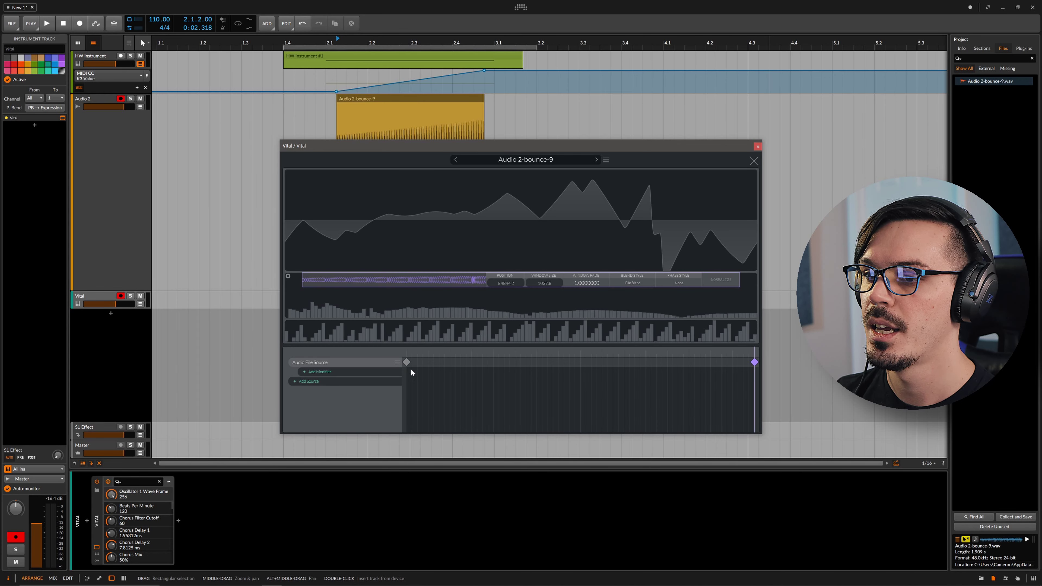
click(407, 362)
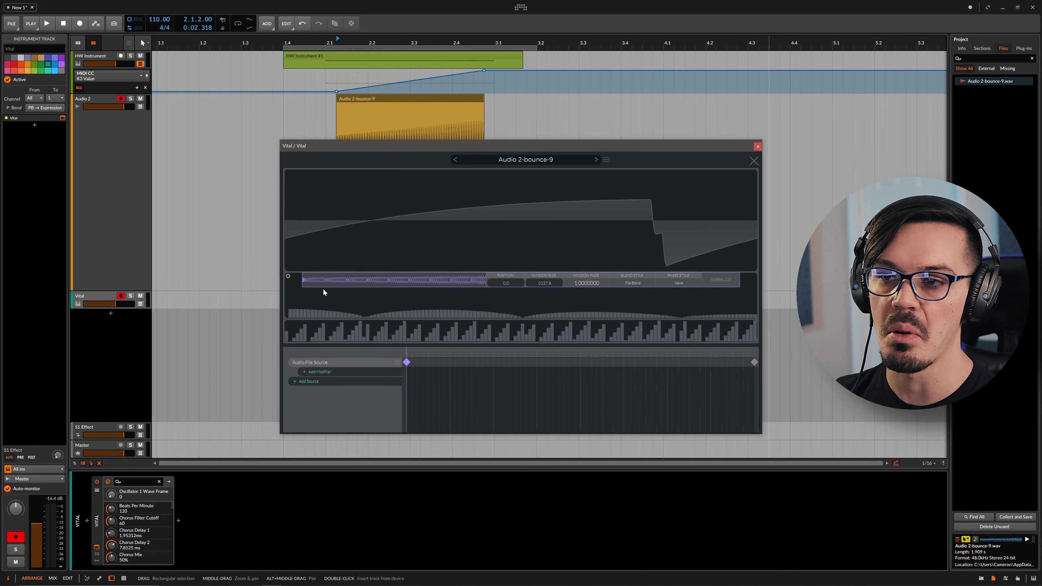
mouse_move(308, 283)
mouse_down()
mouse_move(344, 276)
mouse_move(327, 281)
mouse_up()
Step: Close the wavetable editor and play a note to hear the reshaped wavetable
click(755, 160)
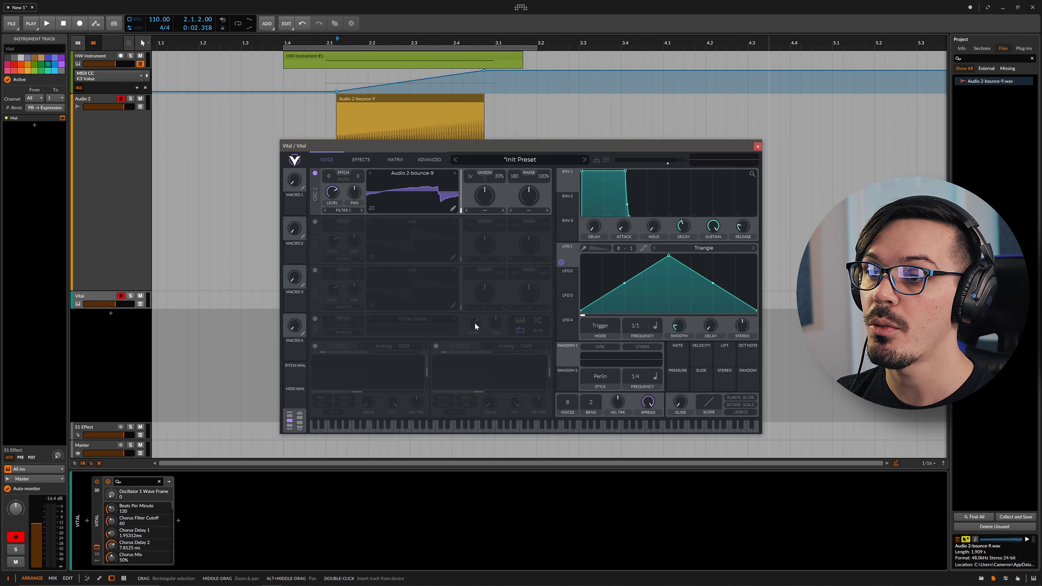
click(460, 424)
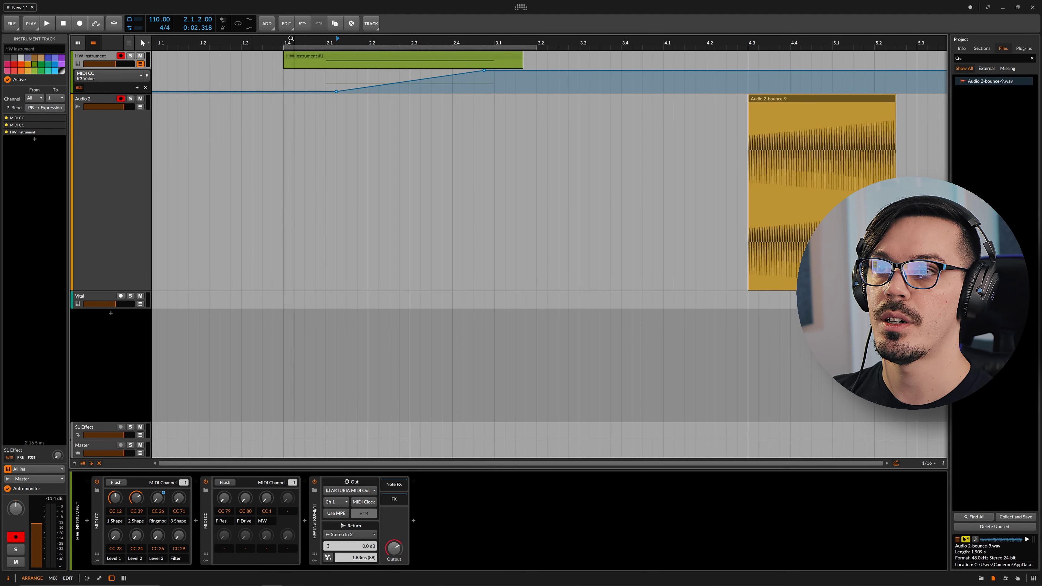
Step: Set the playback start marker at bar 2.1 in the arranger ruler
click(326, 41)
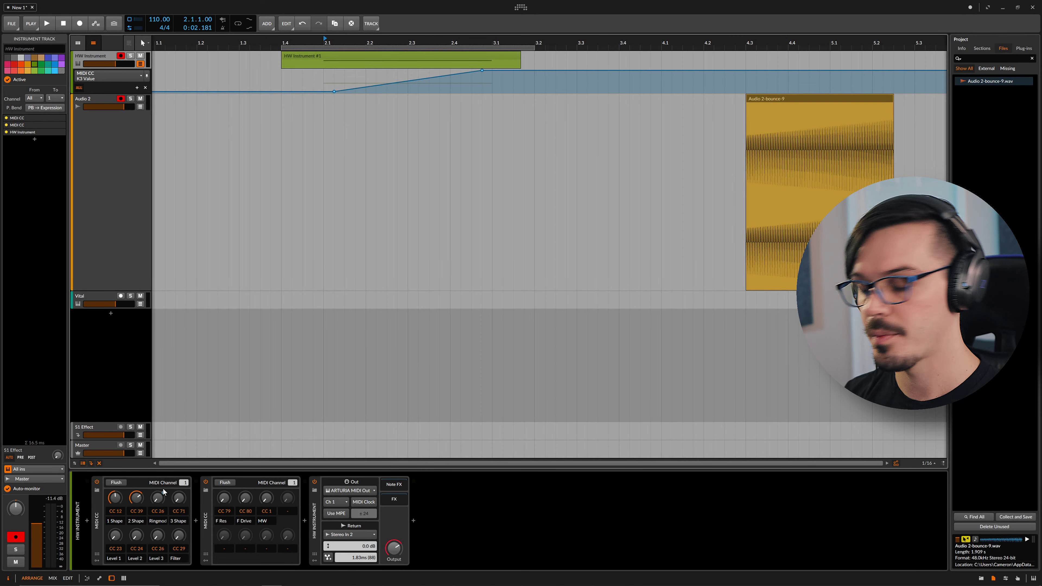
Step: Redraw the Knob 1 ramp from 98.50 at 2.1.2 down to 32.74 at 2.4.4 and audition it
key(space)
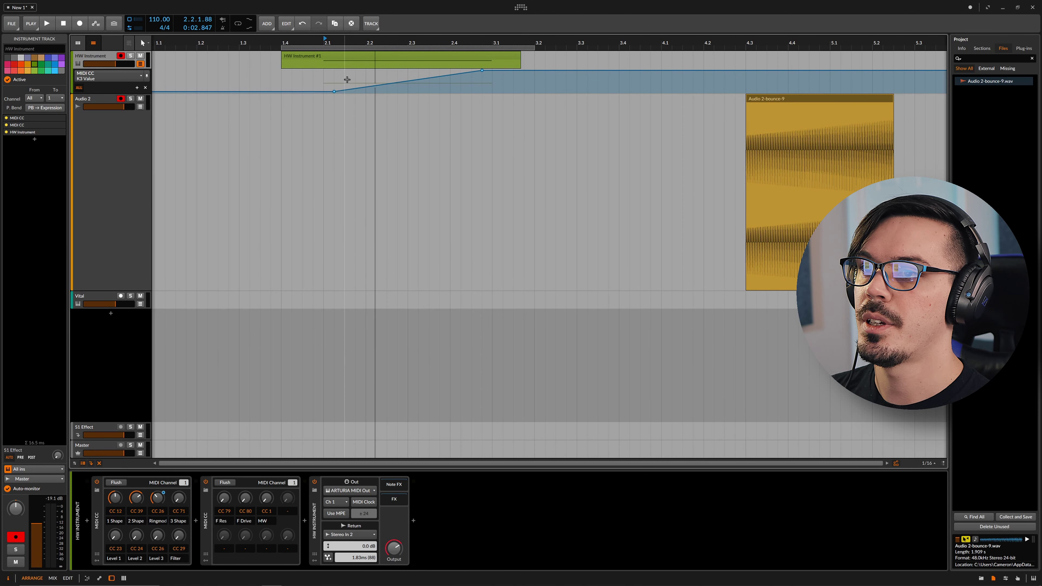
double_click(334, 91)
click(94, 58)
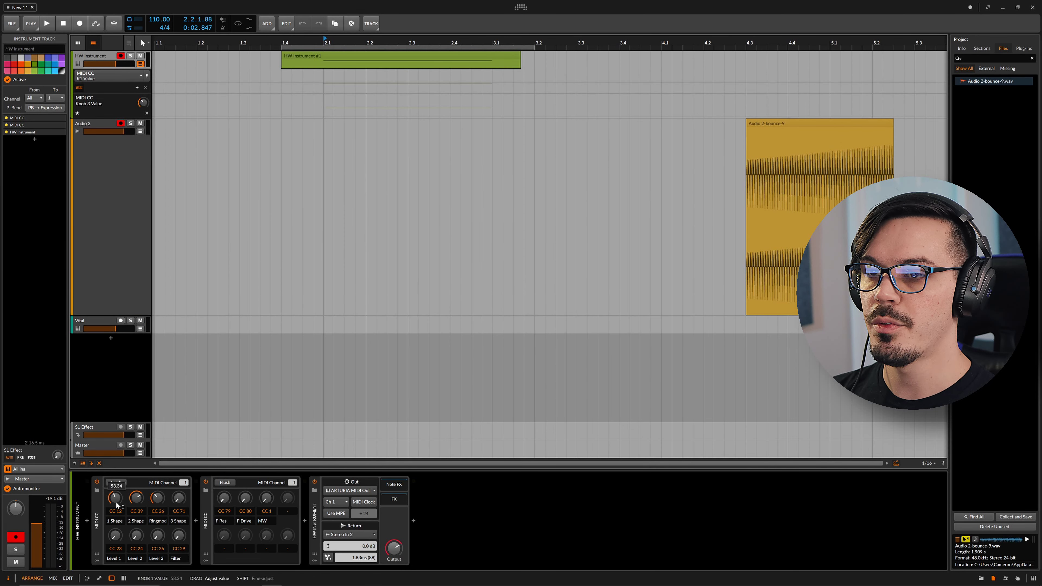
double_click(334, 80)
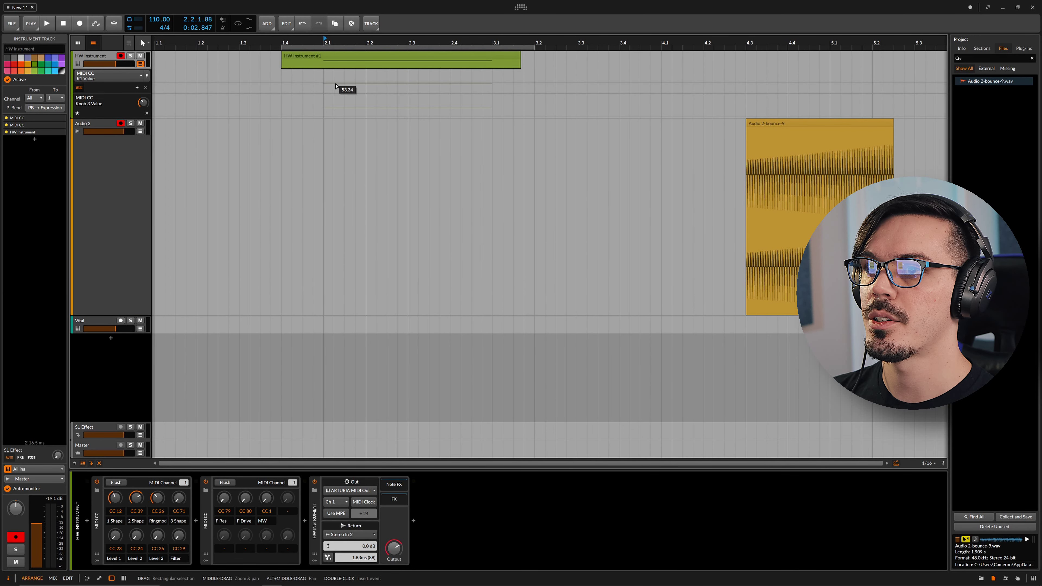
drag(335, 80, 334, 75)
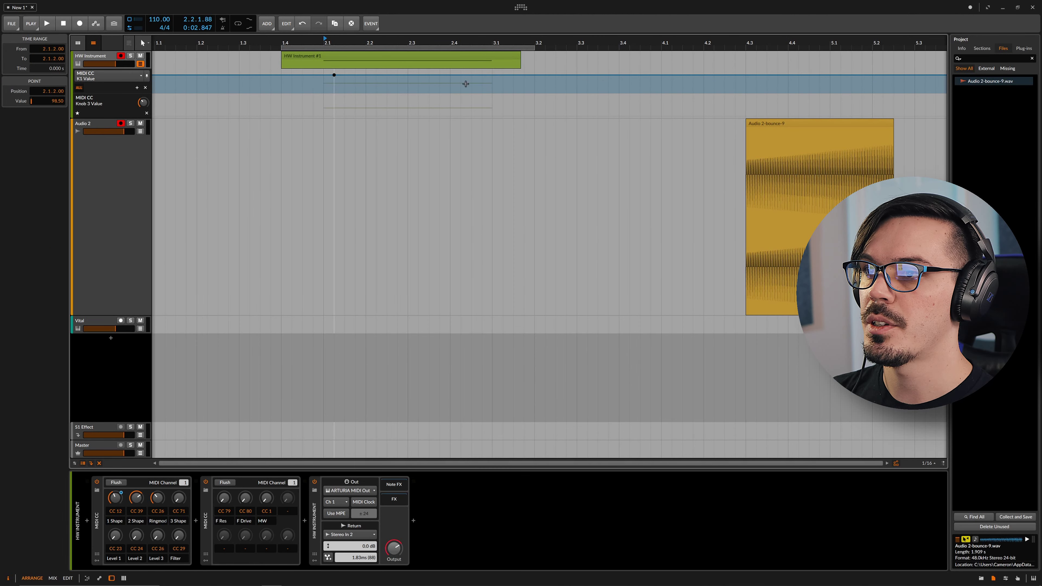
double_click(480, 77)
drag(480, 78, 482, 86)
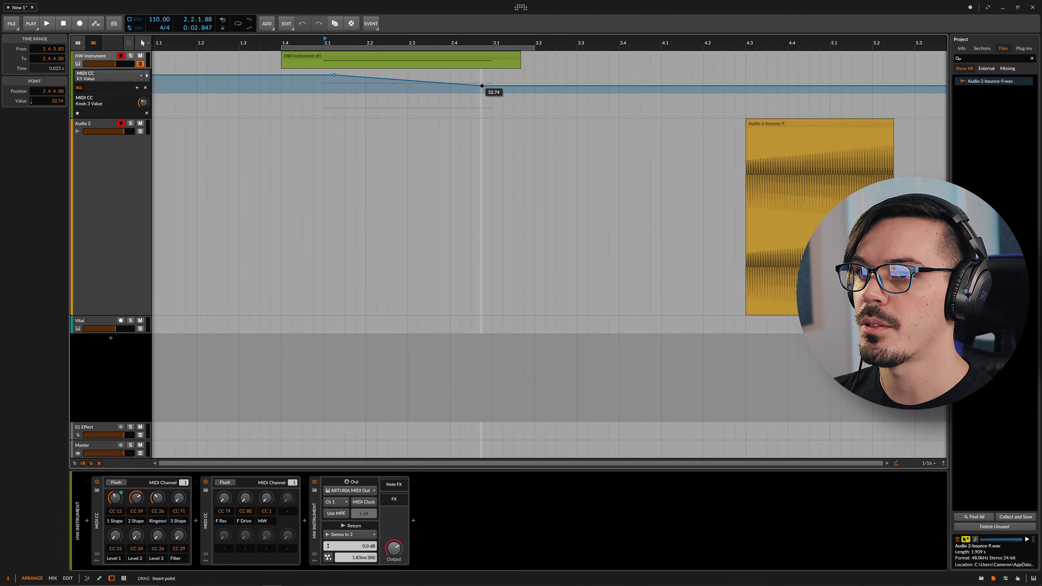
key(space)
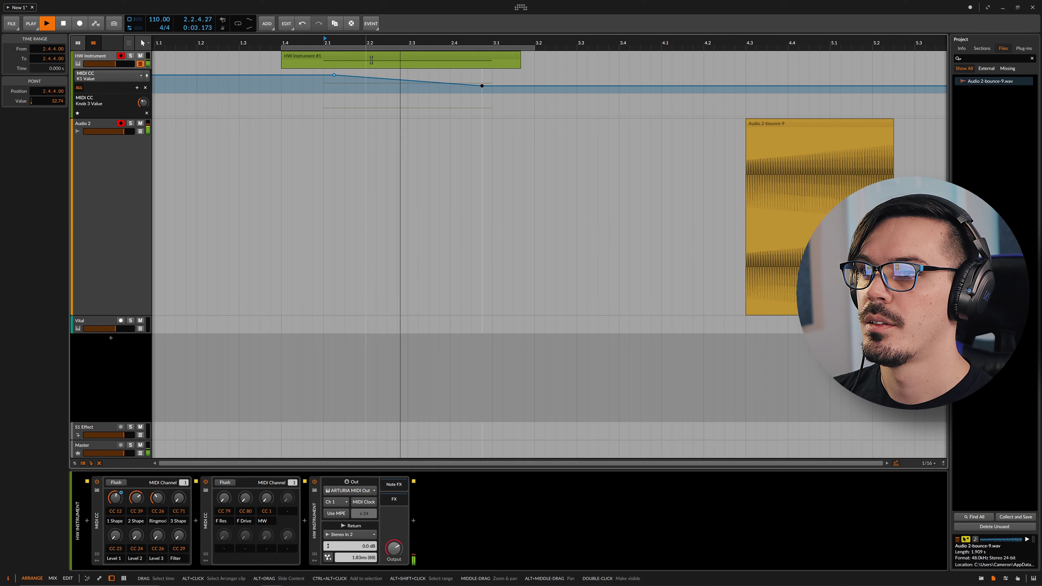
key(space)
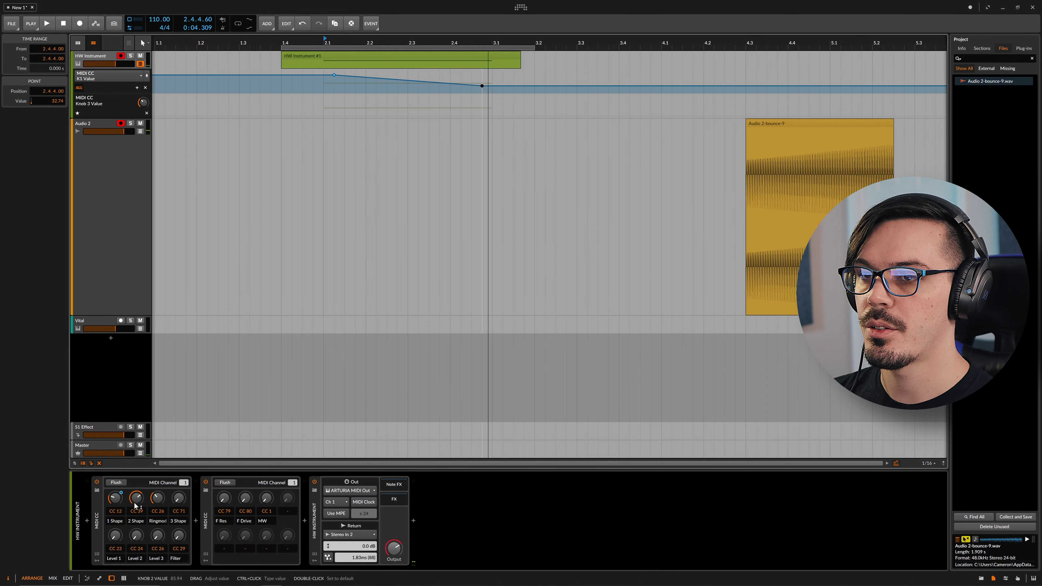
Step: Add a Knob 2 ramp from 2.1.2 rising to 108.23 at 2.4.4, and show the Level 2 and Ringmod lanes
click(137, 88)
double_click(334, 86)
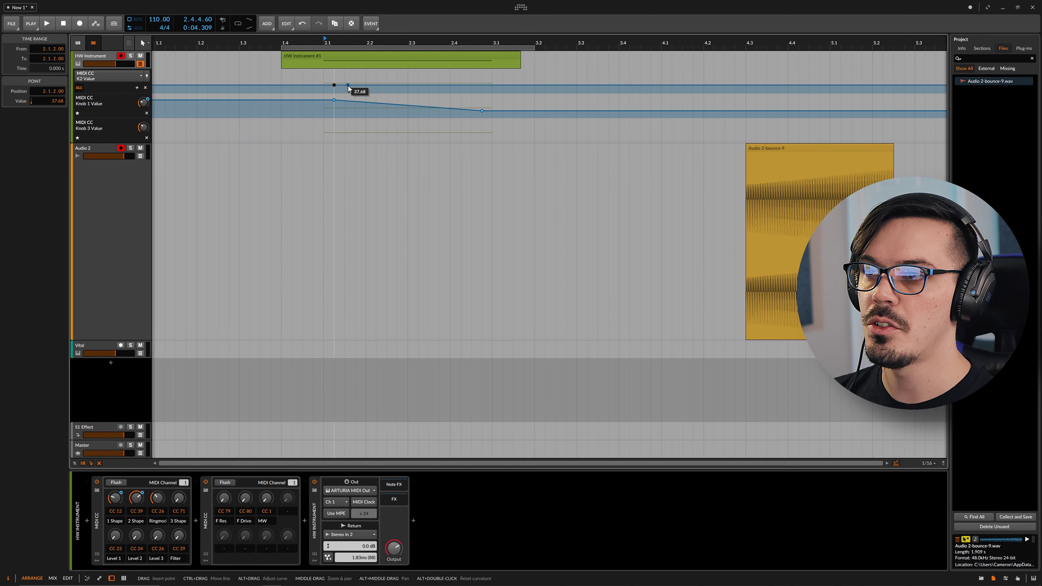
drag(349, 93, 482, 73)
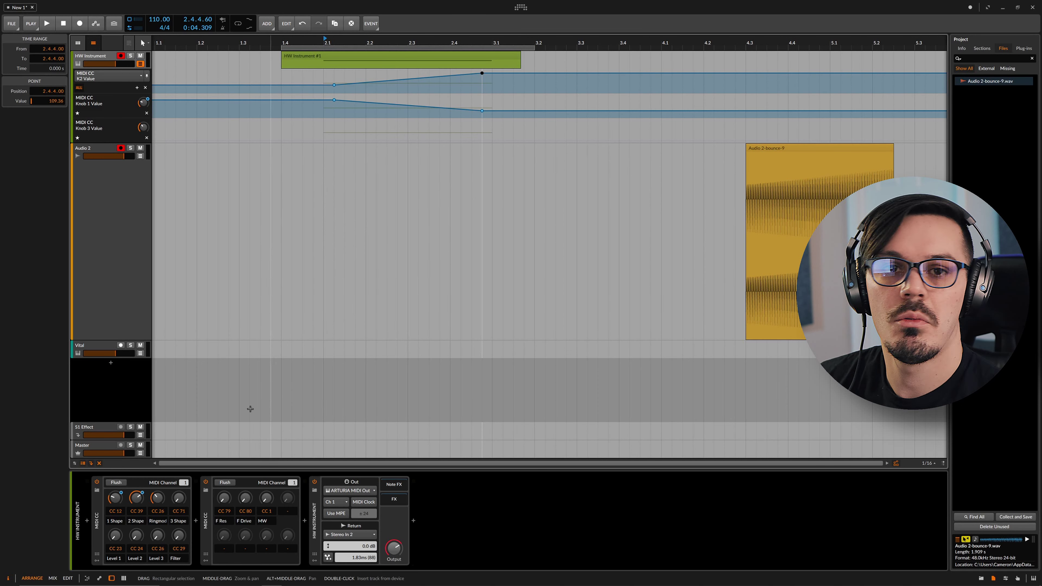
key(space)
click(136, 536)
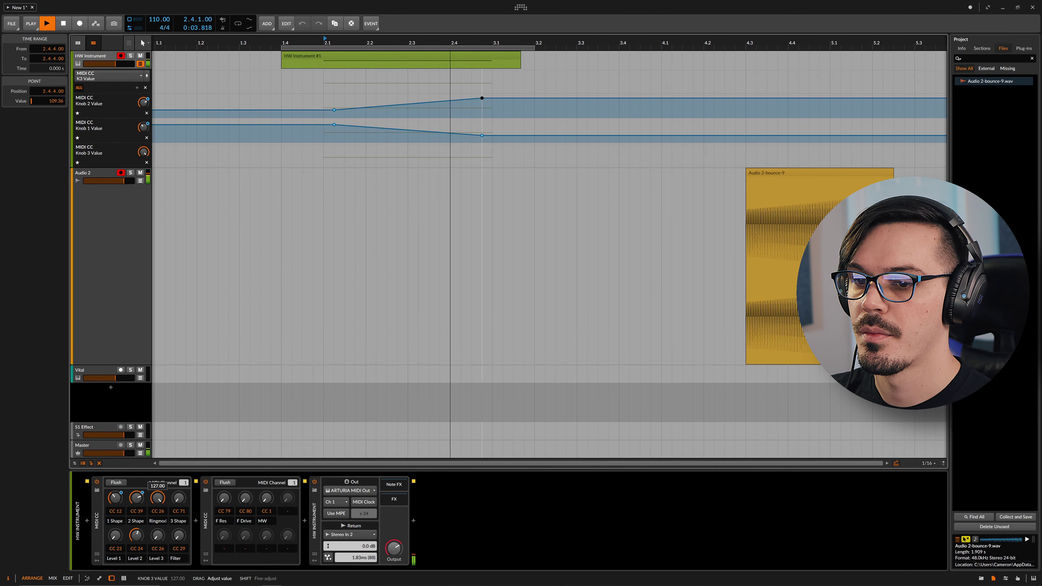
click(158, 496)
key(space)
Step: Draw a Knob 3 ramp from 0.00 rising to 106.12 at 2.4.4 and audition it
click(334, 165)
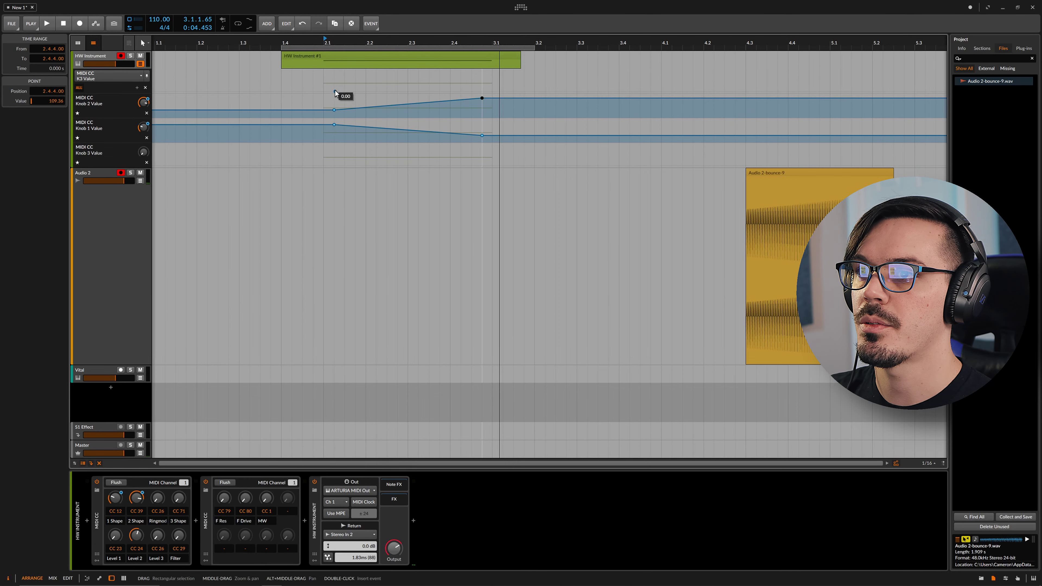
click(482, 87)
drag(482, 86, 482, 73)
key(space)
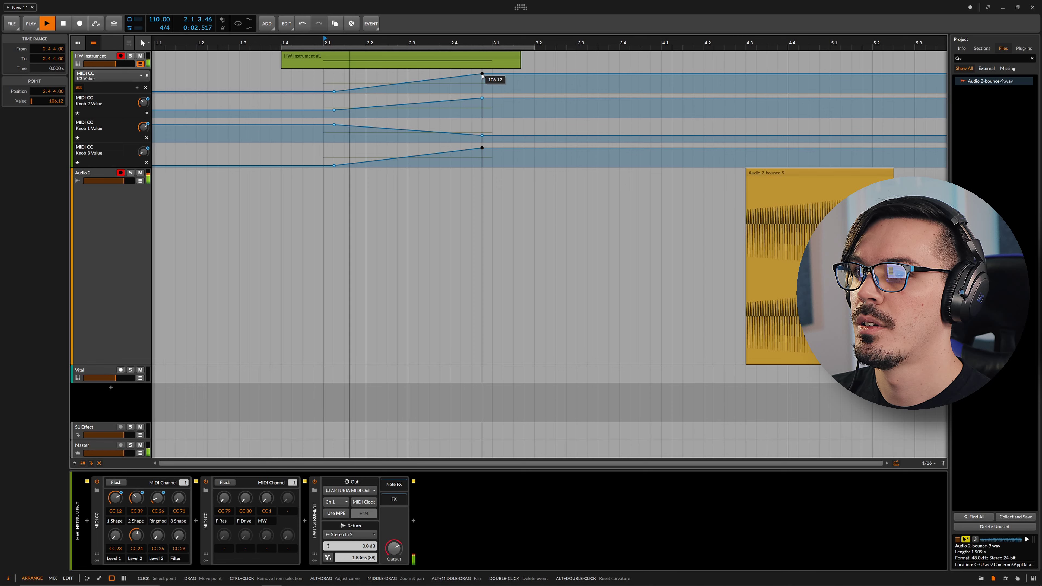
key(space)
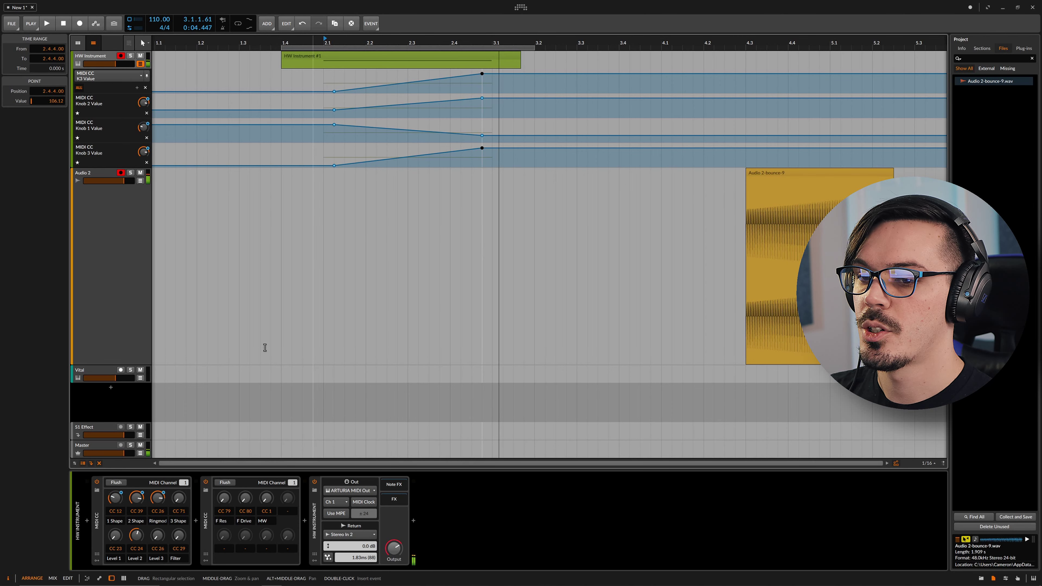
Step: Bring up the Level 3 knob's automation lane while playing the arrangement
key(space)
click(158, 535)
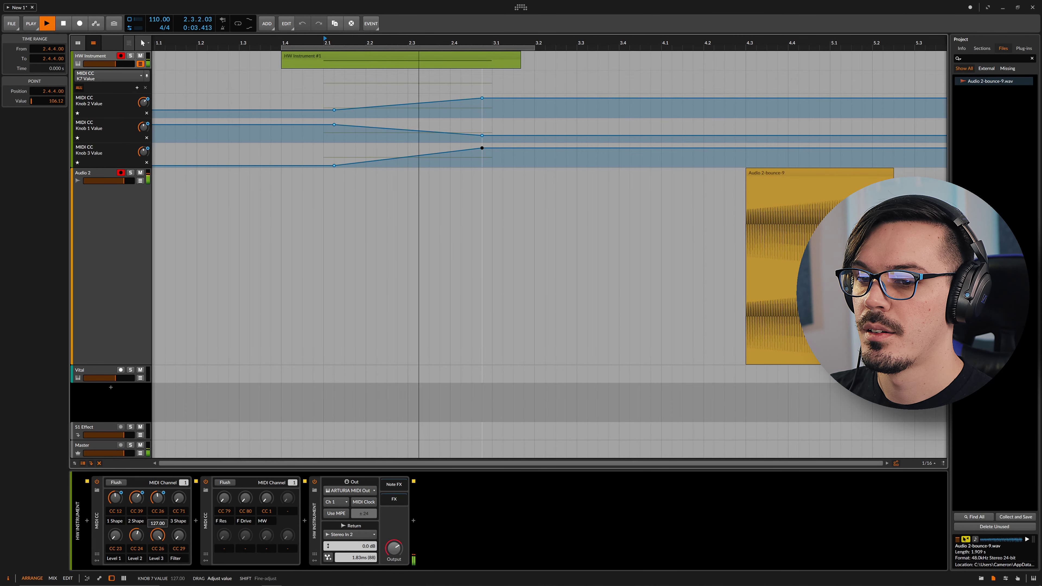
key(space)
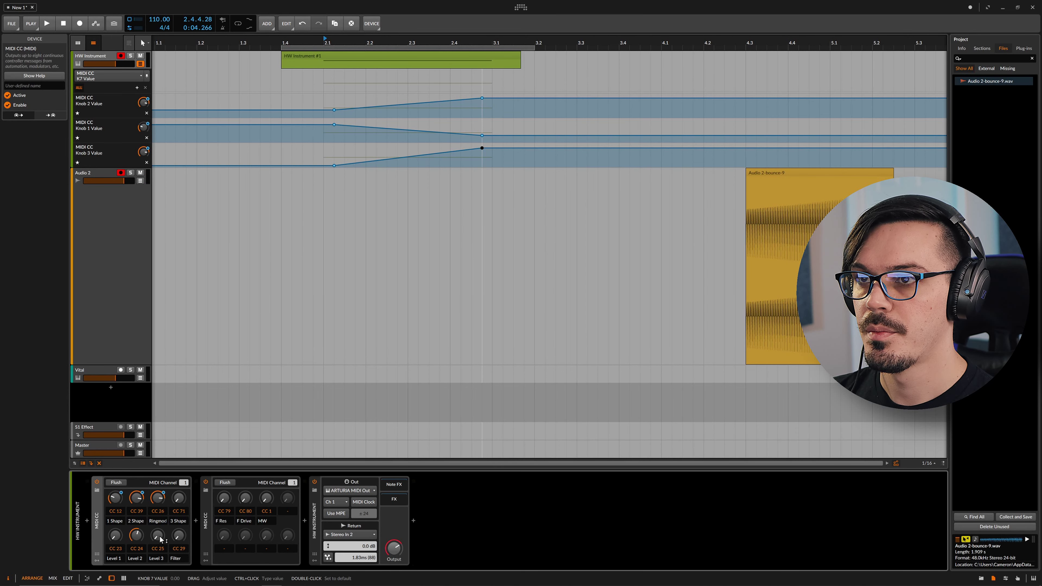
key(space)
click(160, 535)
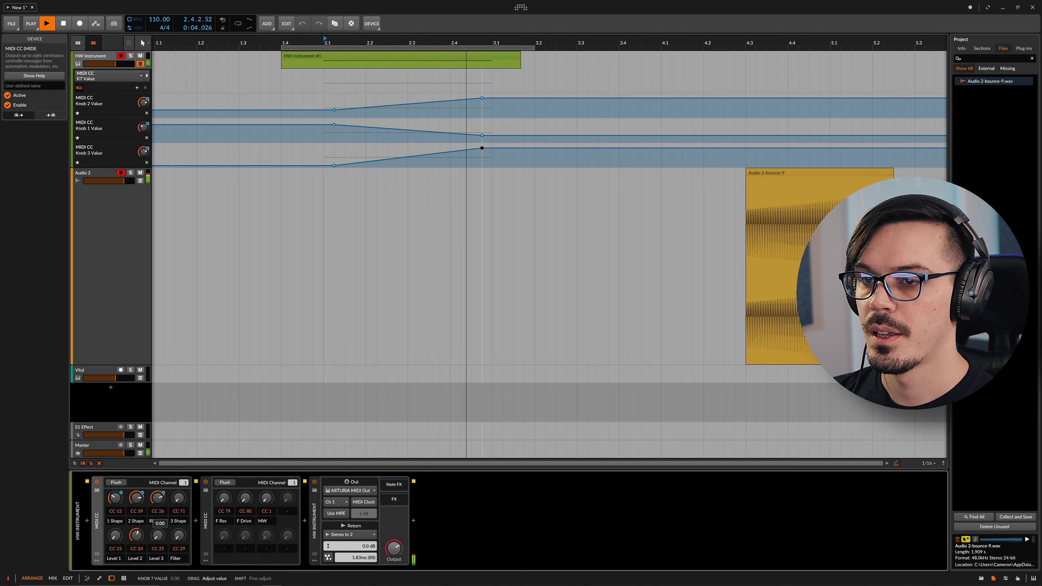
key(space)
Step: Draw a Knob 7 ramp from 0.00 up to 109.50, keep it as its own lane, and play from 2.1
click(342, 92)
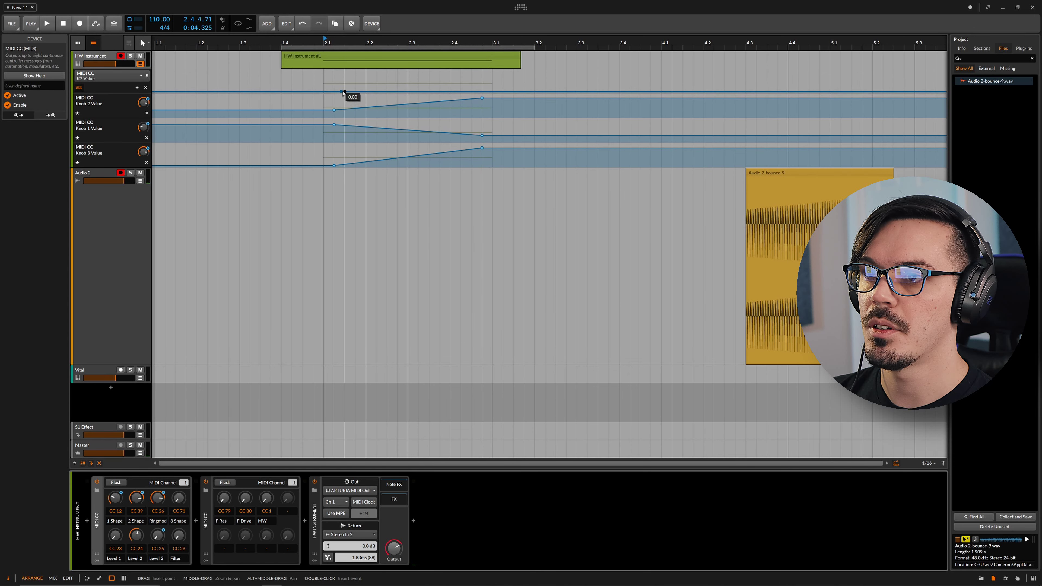
drag(482, 92, 482, 73)
key(space)
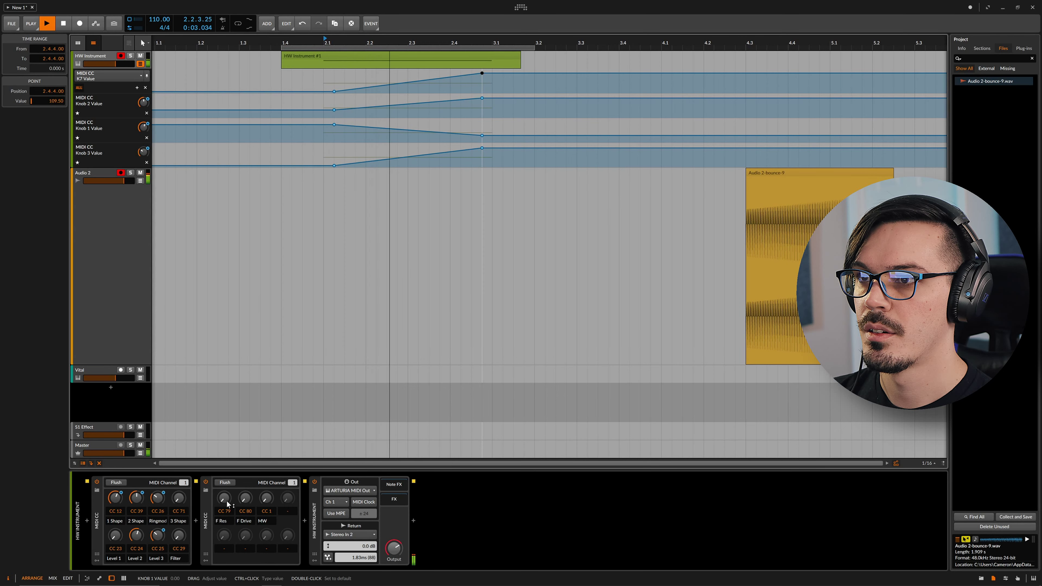
key(space)
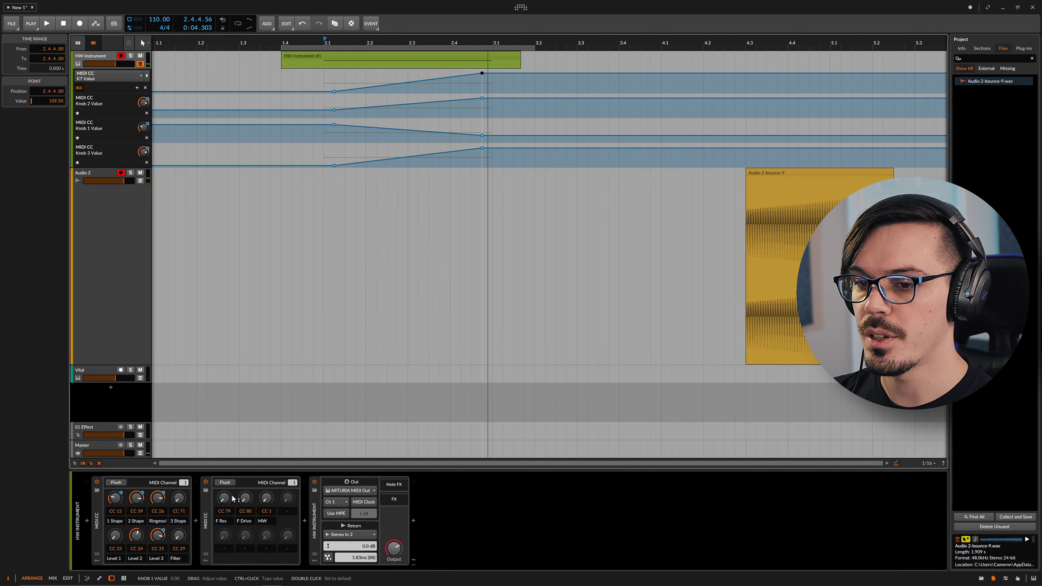
click(232, 499)
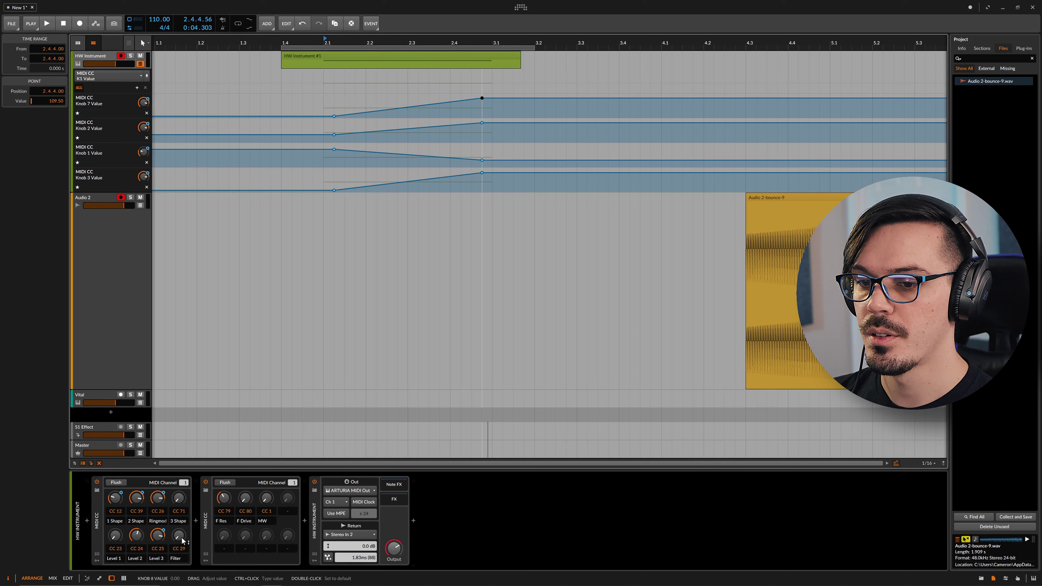
key(space)
Step: Set Filter to about 75 and draw a Knob 8 ramp from 2.1.2 up to 127
drag(182, 541, 182, 501)
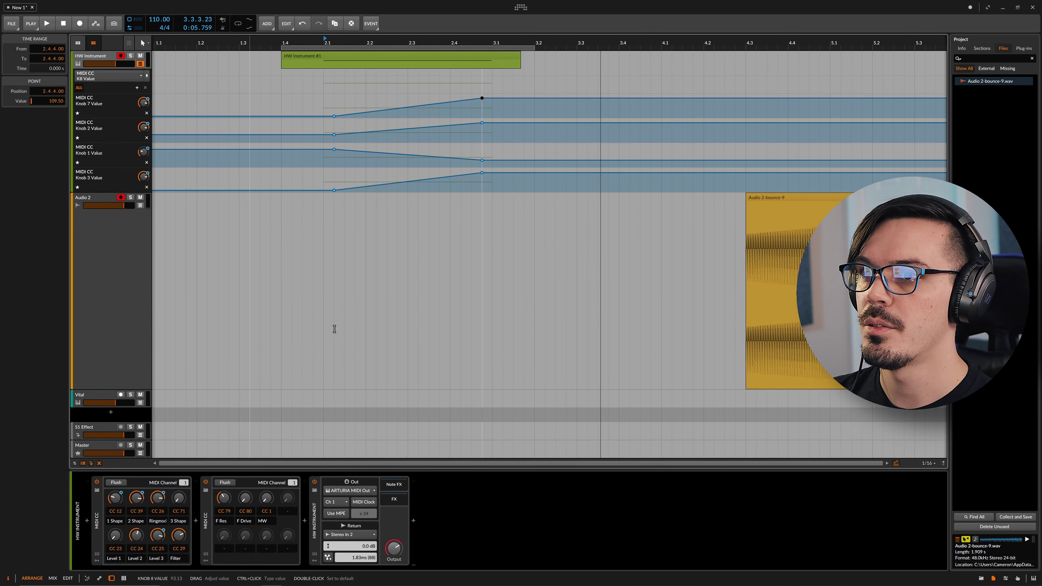
click(344, 75)
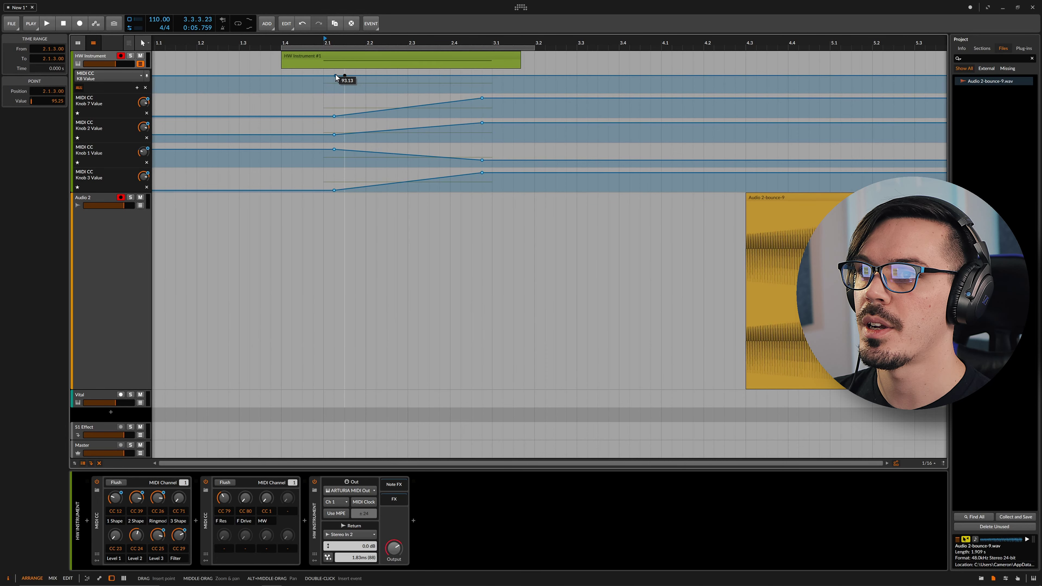
drag(345, 76, 482, 73)
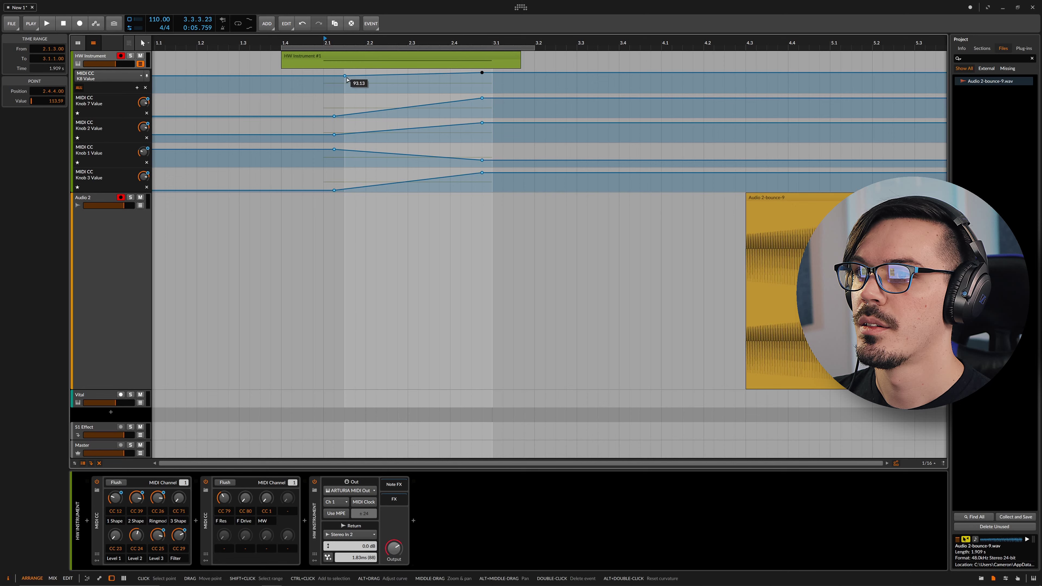
drag(347, 78, 336, 78)
Step: Nudge the Knob 8 ramp's end and start values higher and audition the adjusted ramp from bar 2.1
key(space)
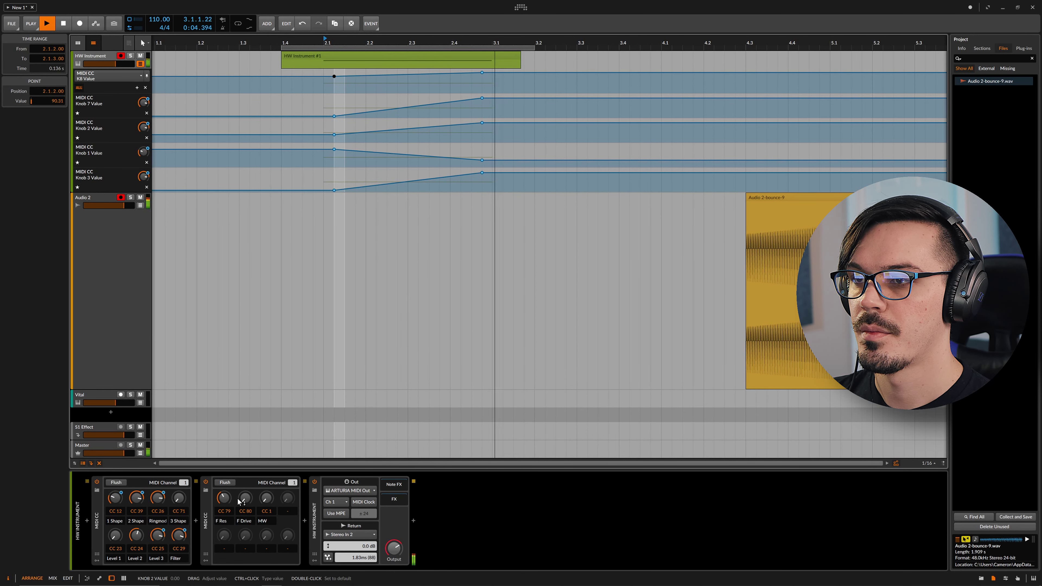
key(space)
drag(486, 70, 486, 68)
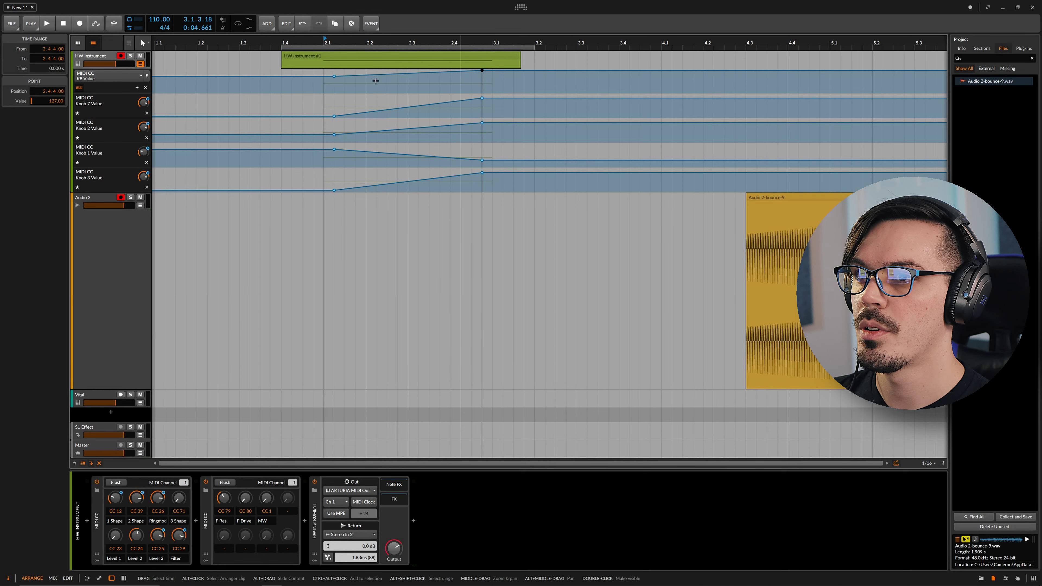
drag(333, 79, 334, 75)
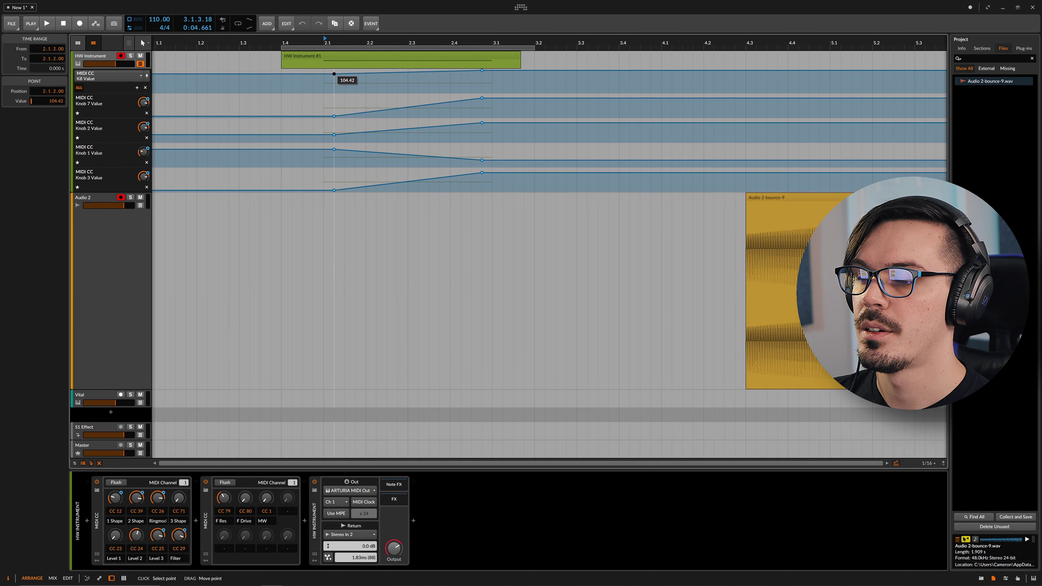
key(space)
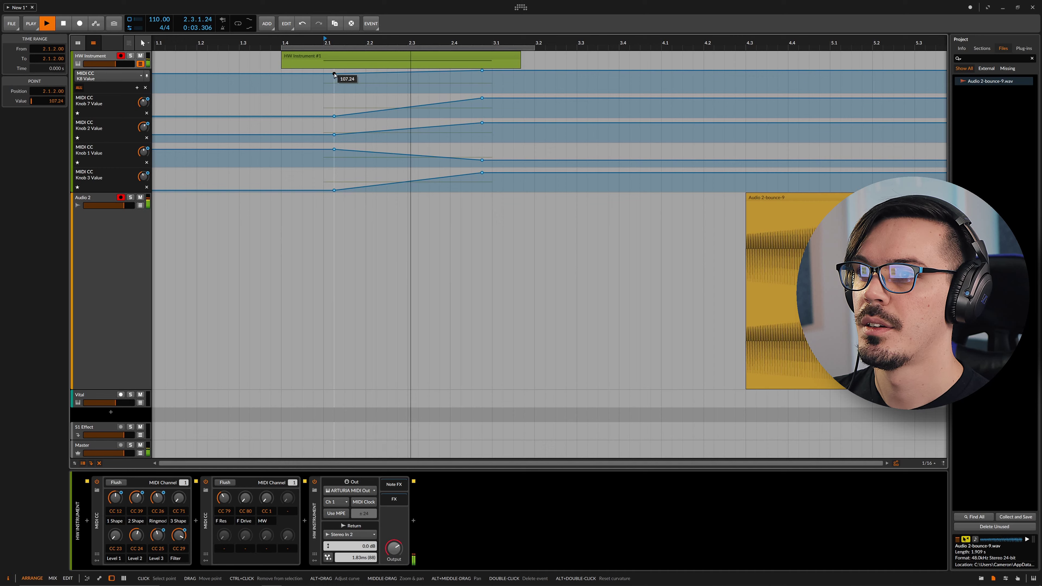
key(space)
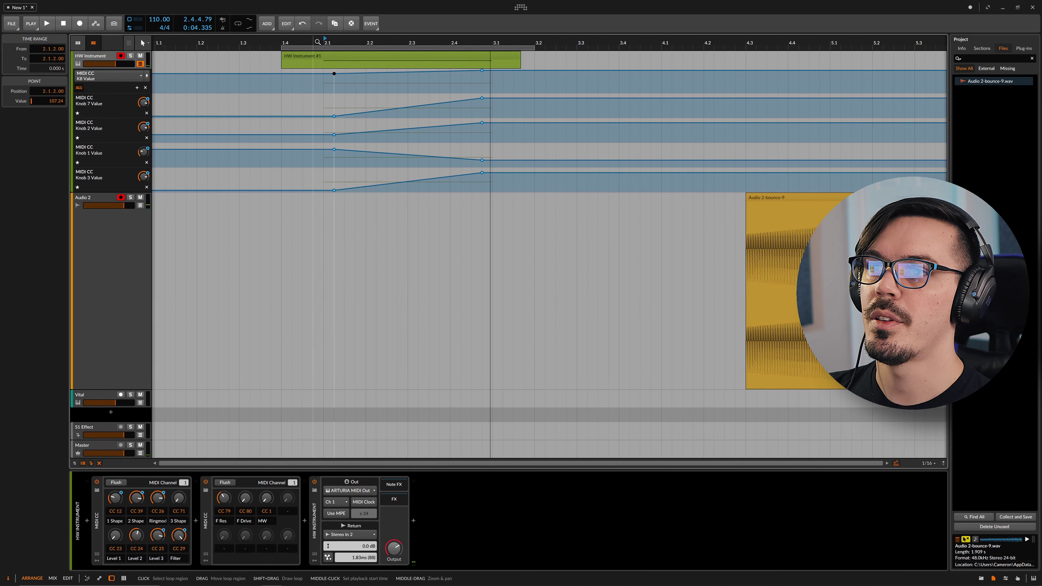
click(324, 43)
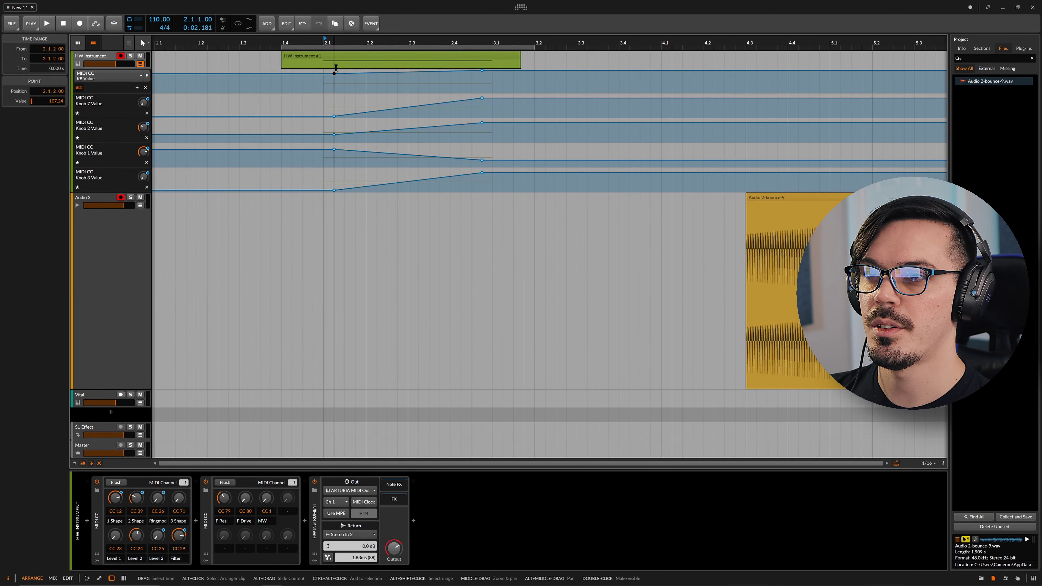
Step: Turn the F Drive control up to about 30 and audition the sweep
mouse_move(334, 75)
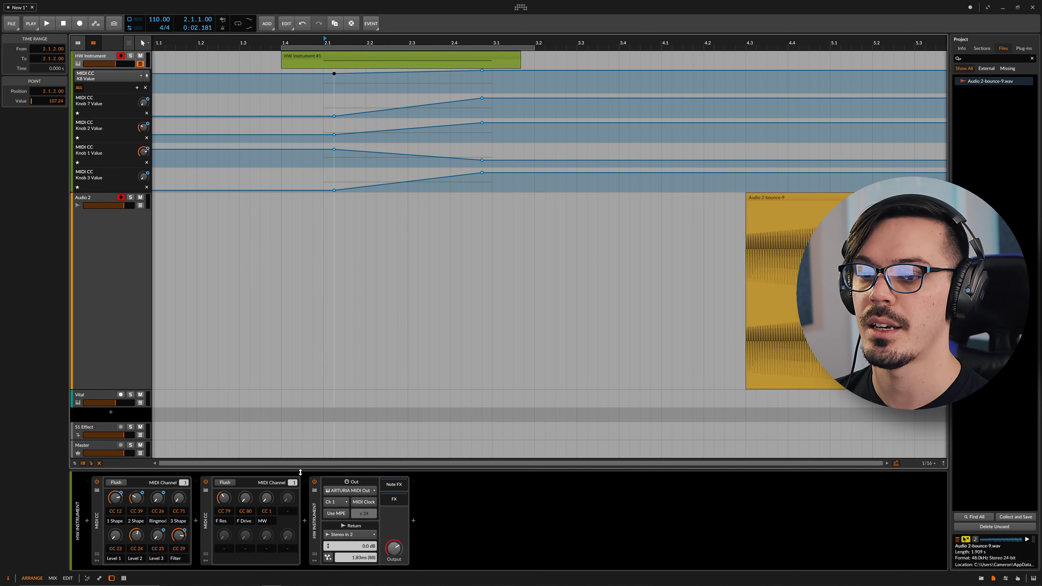
drag(253, 496, 253, 480)
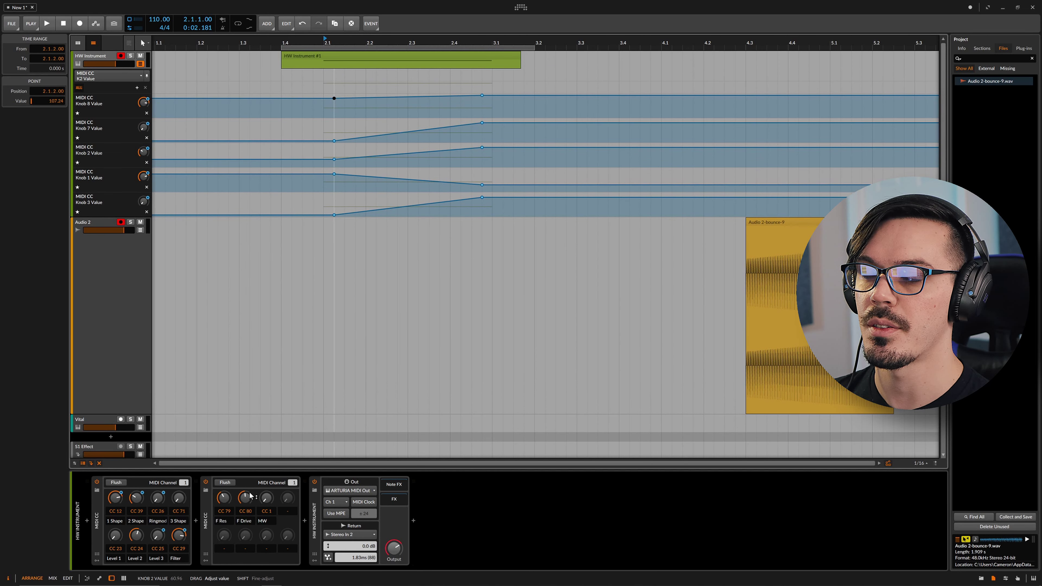
key(space)
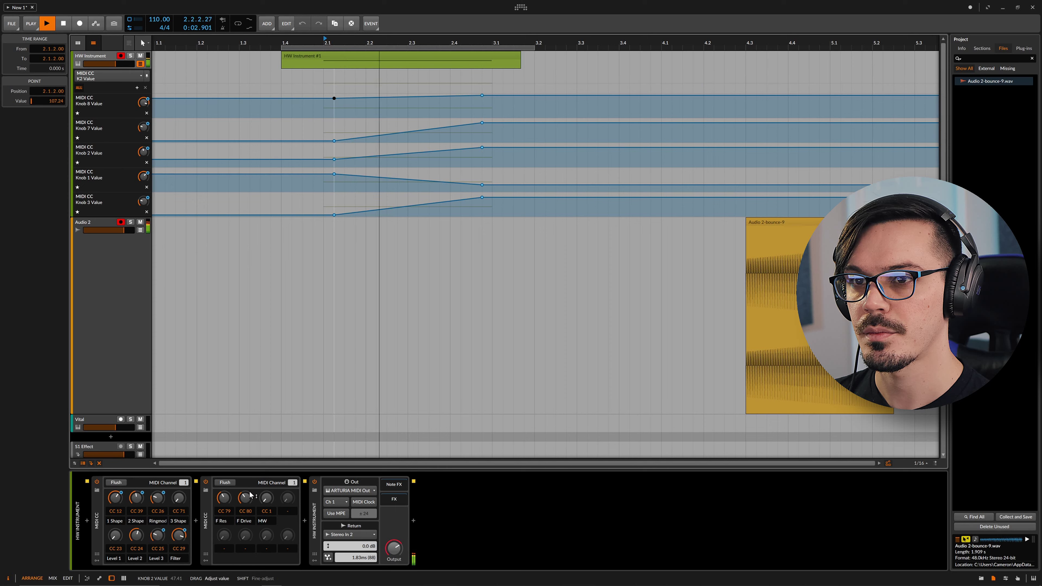
key(space)
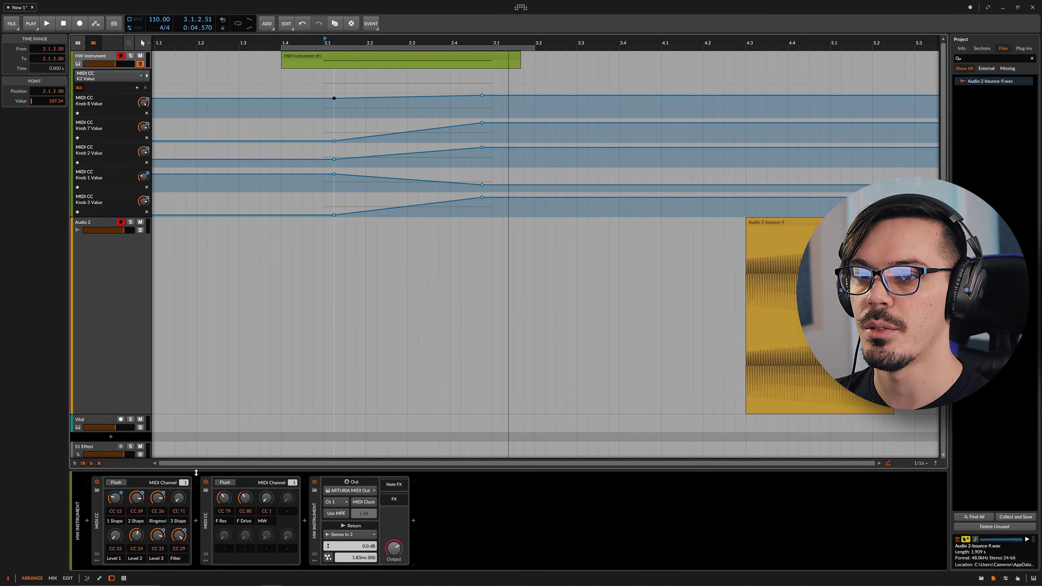
click(101, 372)
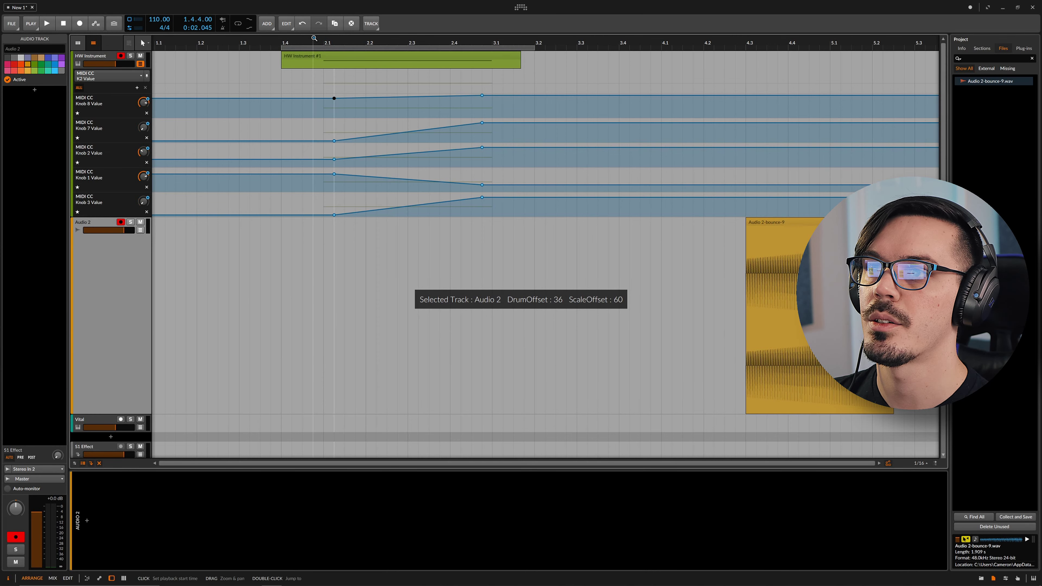
Step: Record the new sweep onto Audio 2 from bar 1.4 with the HW Instrument track disarmed
click(292, 42)
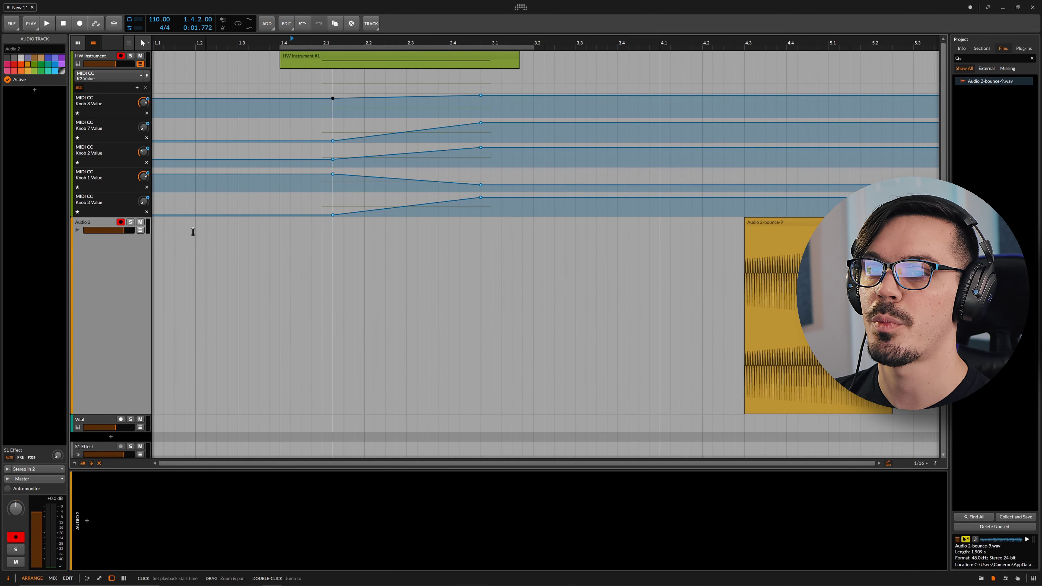
key(space)
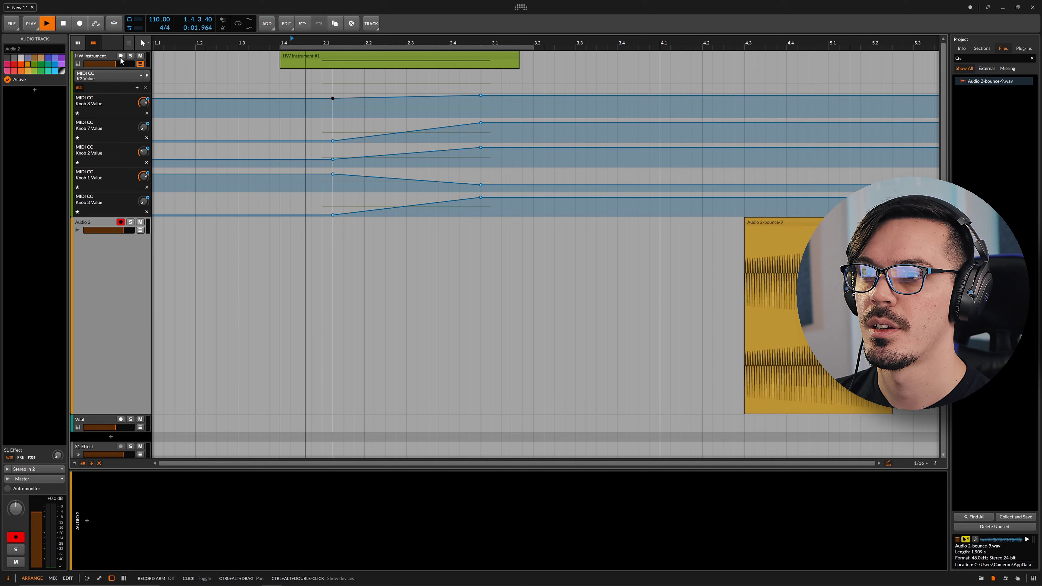
key(space)
click(120, 56)
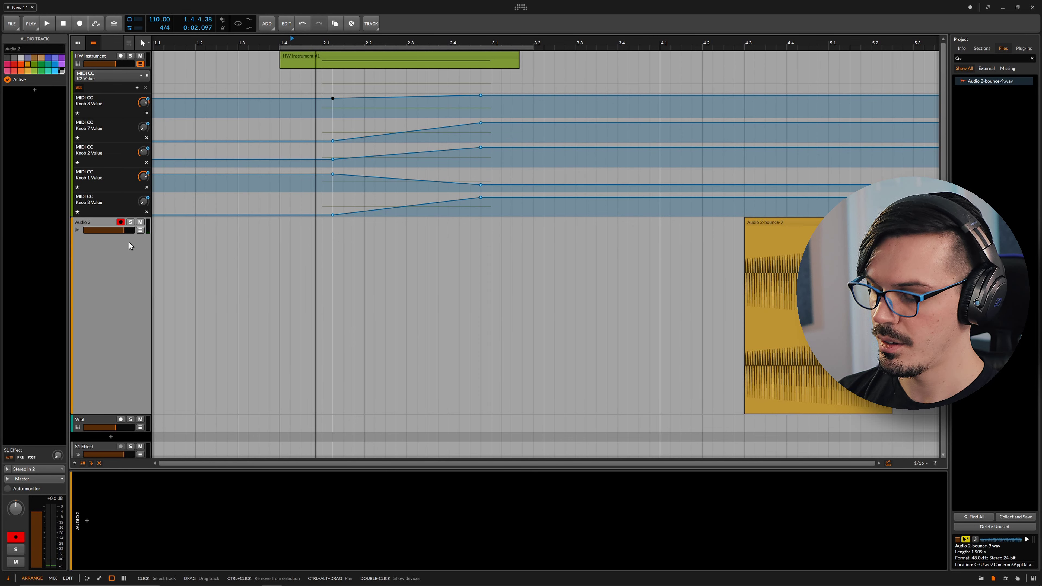
key(shift+r)
key(space)
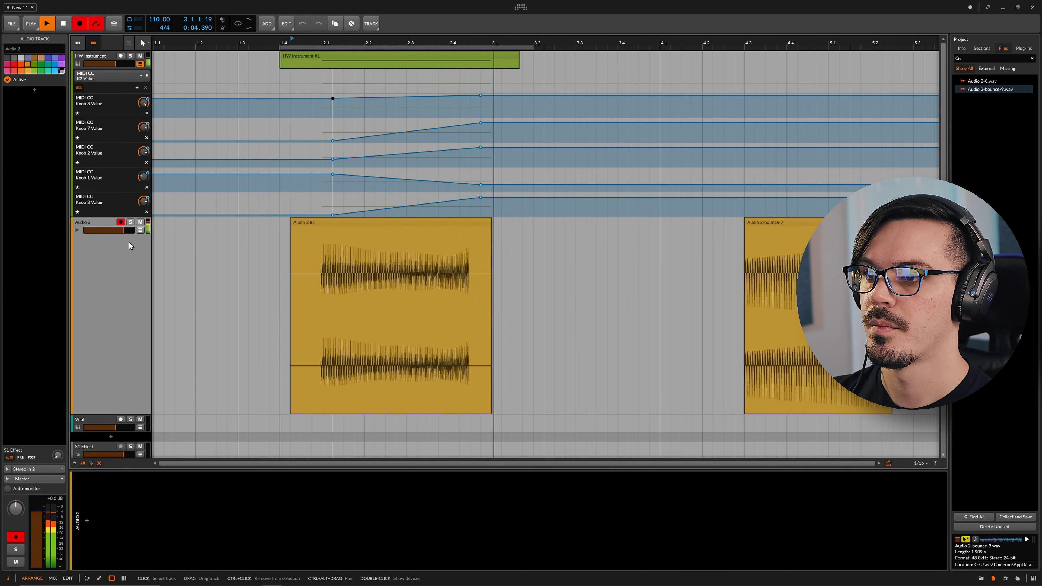
key(space)
Step: Trim the recording to the sweep, bounce it as Audio 2-bounce-10, and open Vital
click(480, 252)
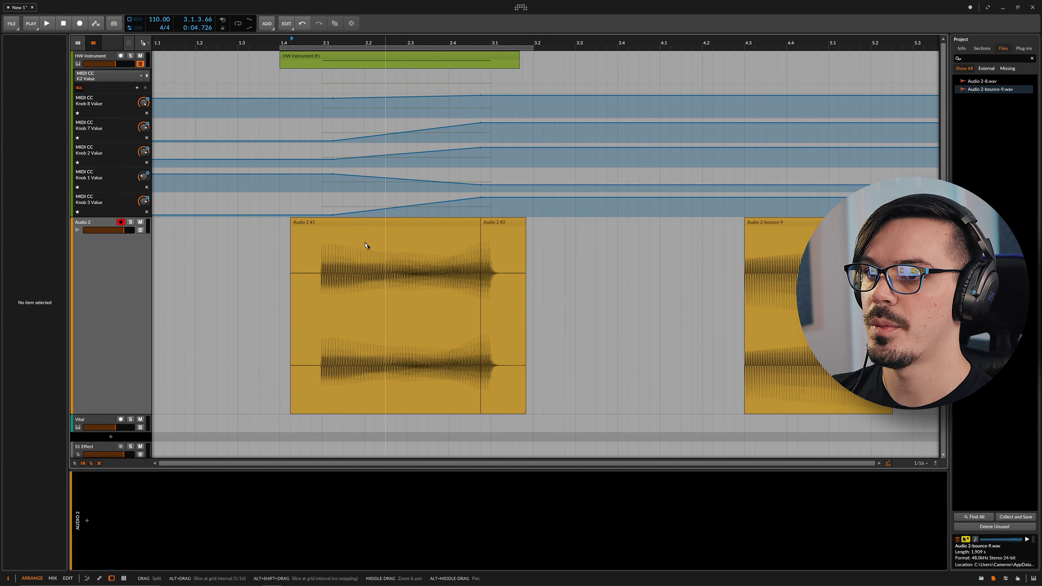
click(333, 251)
click(322, 225)
key(Delete)
click(495, 223)
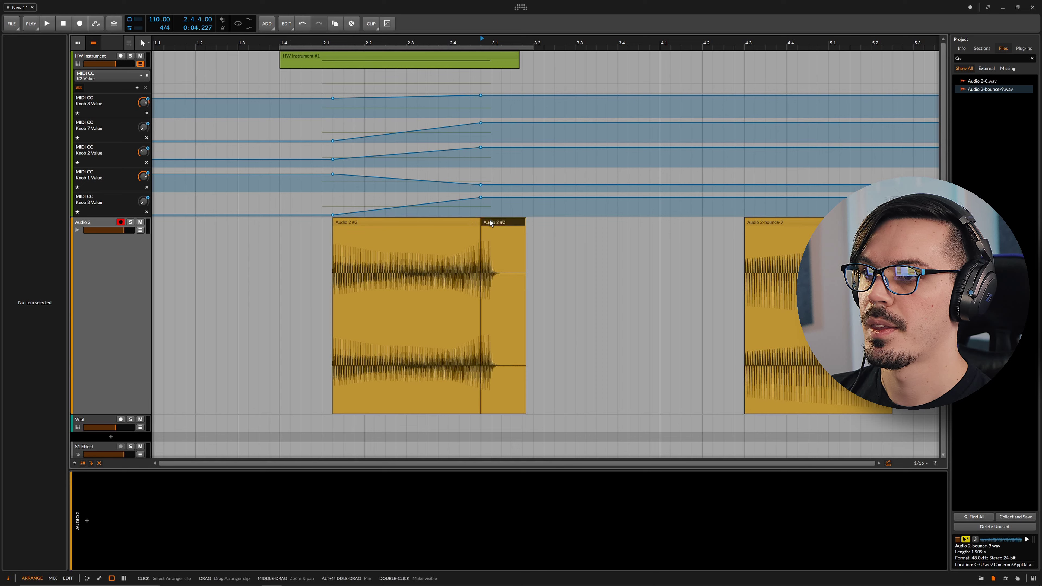
key(Delete)
click(434, 224)
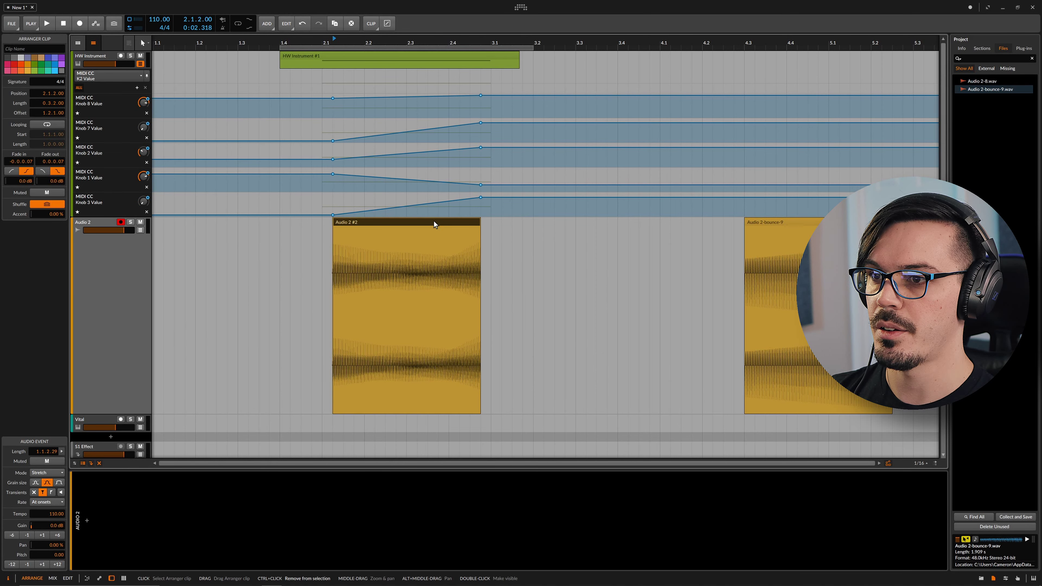
key(ctrl+b)
click(95, 423)
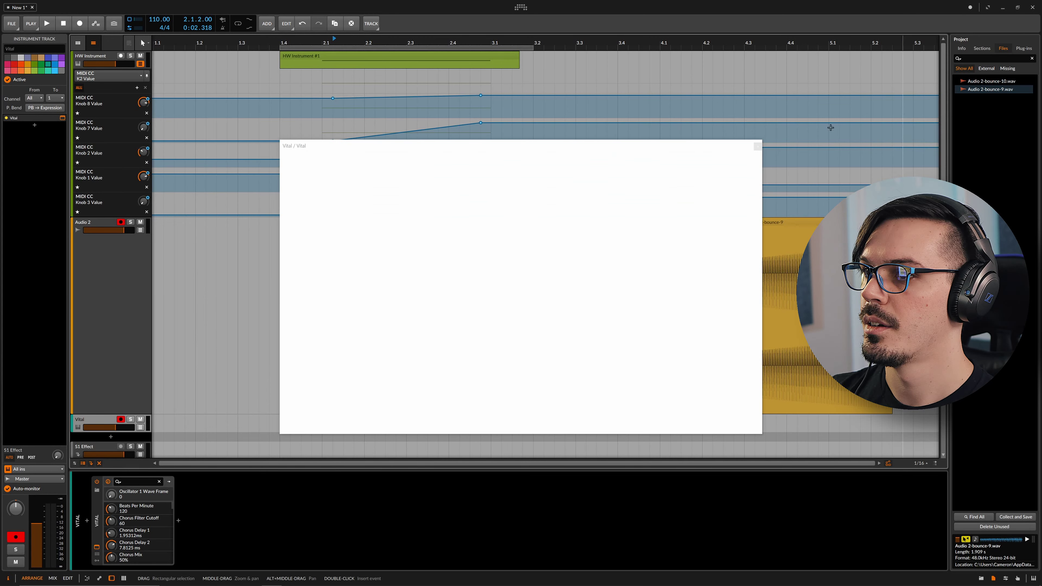
Step: Load Audio 2-bounce-10 onto oscillator 2, switch oscillator 1 off, route LFO 1 to the frames, and play a note
drag(604, 149, 598, 125)
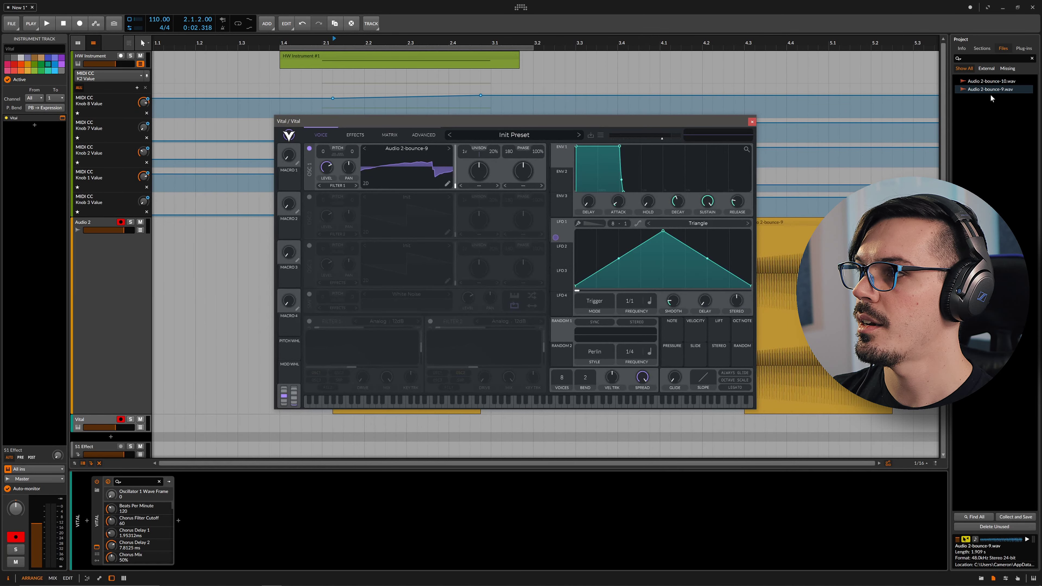
drag(989, 81, 398, 238)
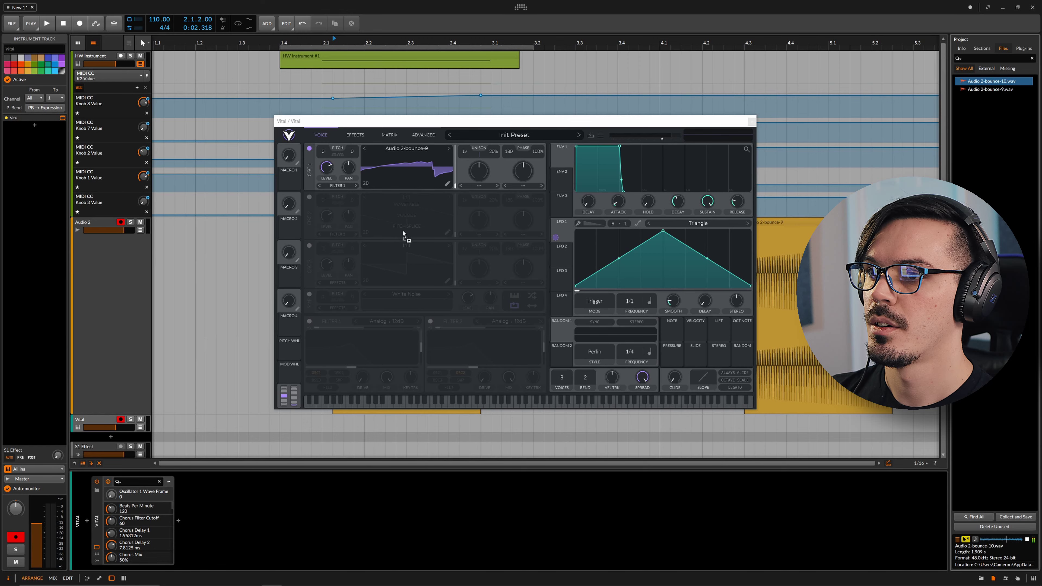
click(309, 148)
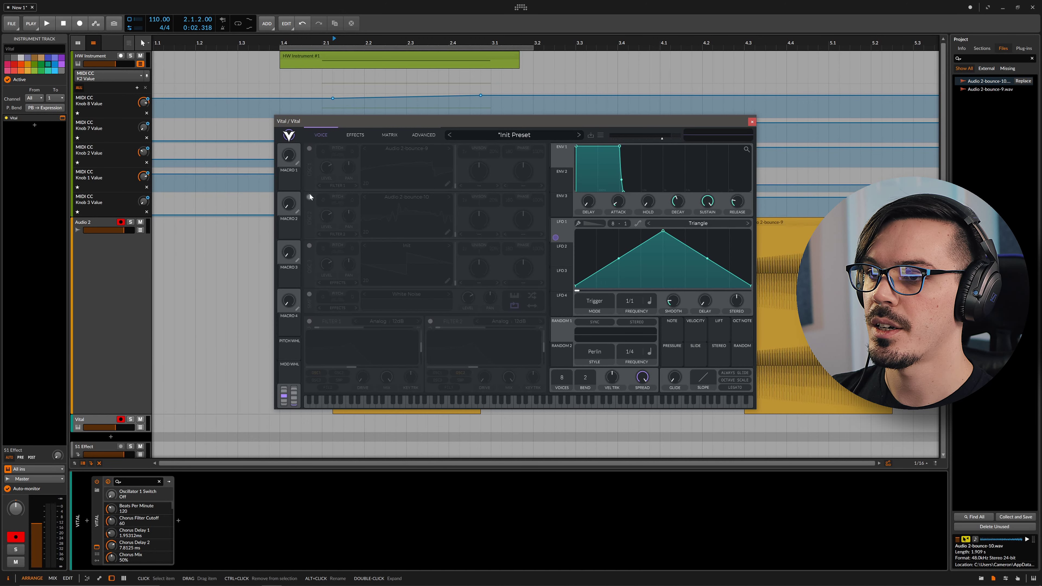
click(310, 197)
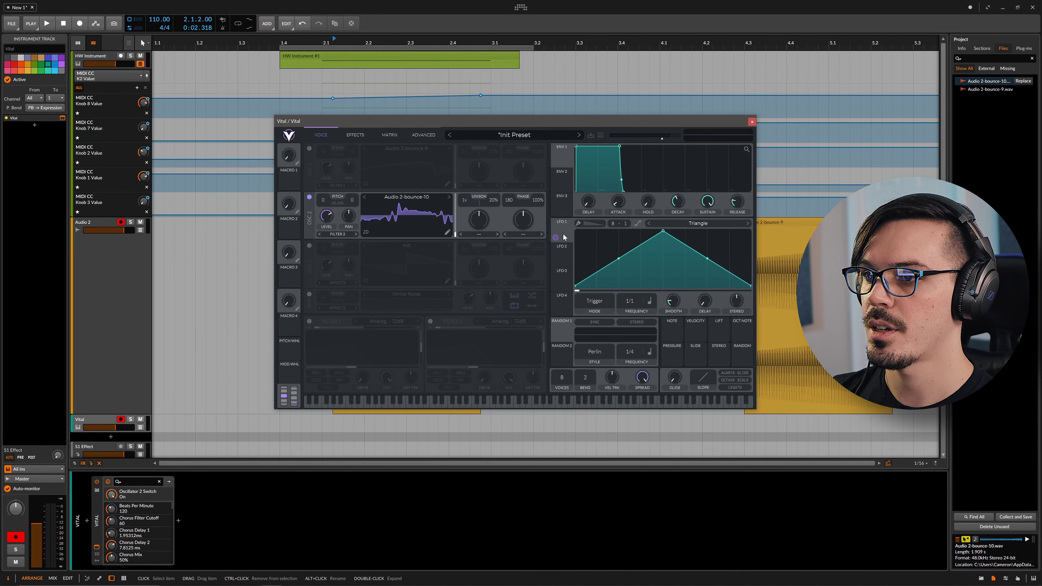
drag(564, 237, 447, 220)
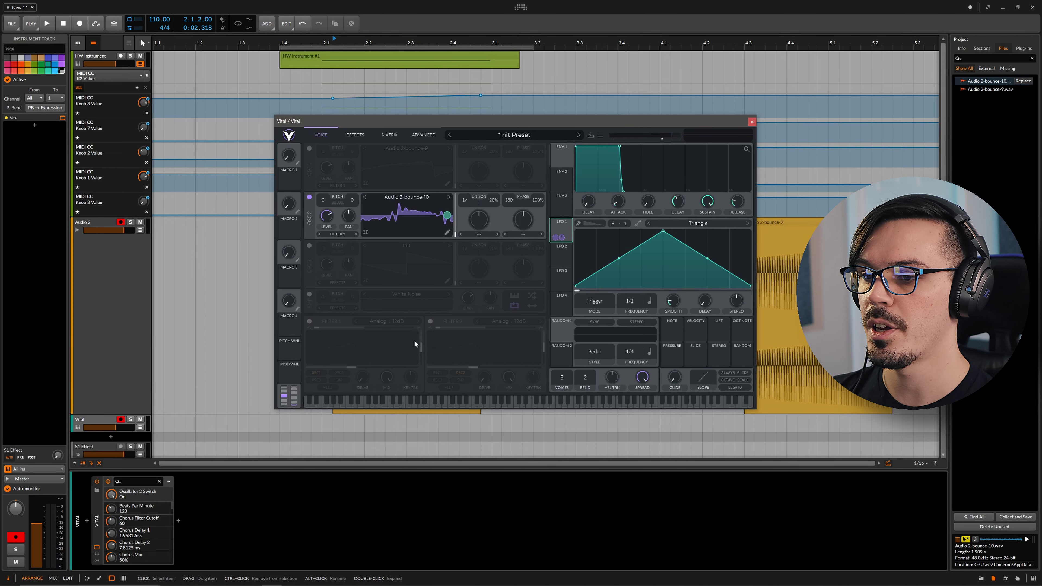
click(414, 402)
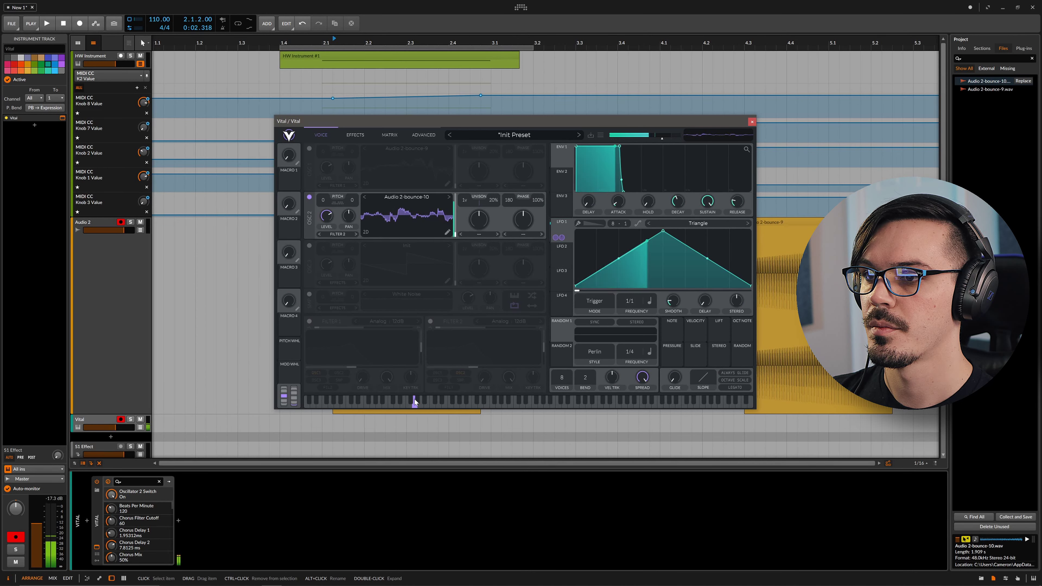